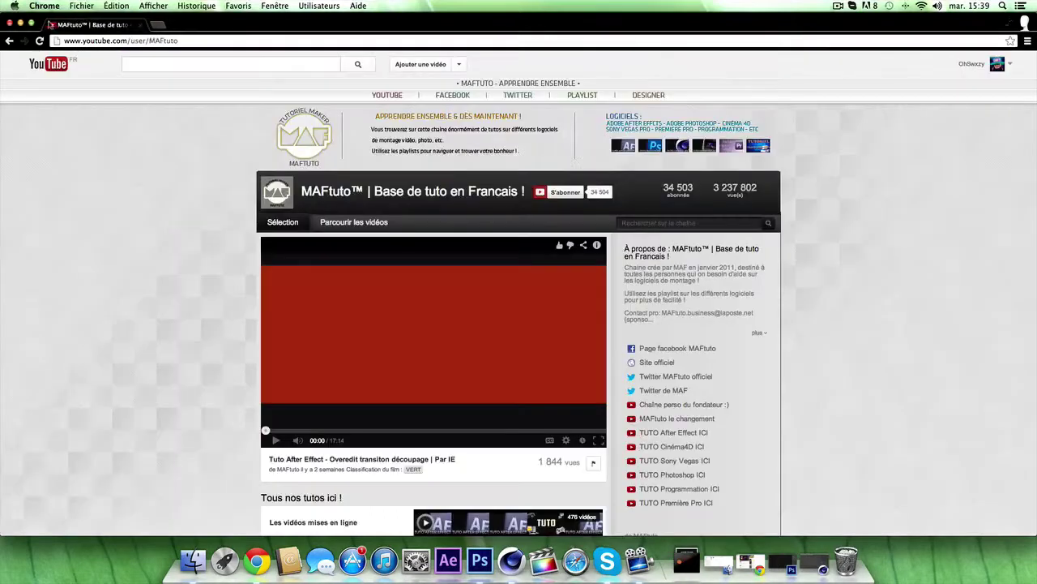
# Step: Open the Tuz Sick Text.png image on the desktop to view the example 3D text design, and close it
pyautogui.click(21, 22)
pyautogui.moveTo(306, 168); pyautogui.dragTo(776, 349)
pyautogui.press('super+o')
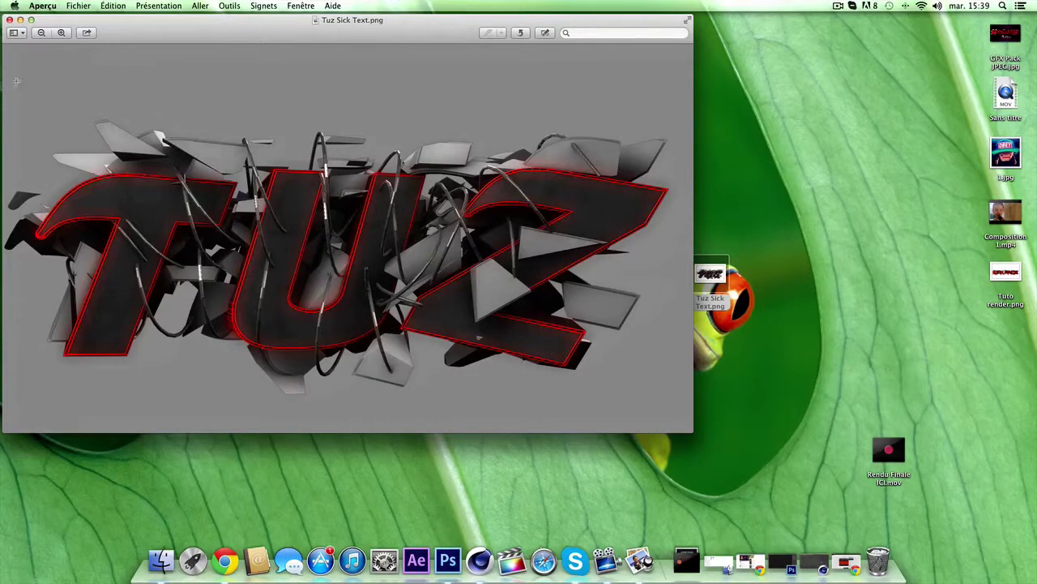
pyautogui.moveTo(16, 26); pyautogui.dragTo(270, 63)
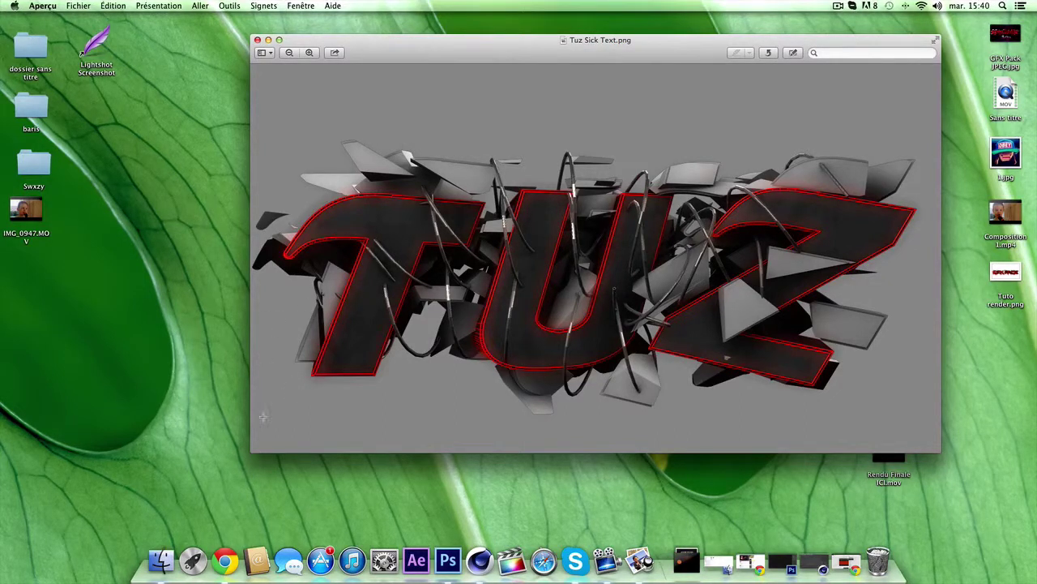
pyautogui.click(257, 39)
# Step: Switch to CINEMA 4D and look through the installed external plugins, including Thrausi and Reeper X
pyautogui.click(537, 551)
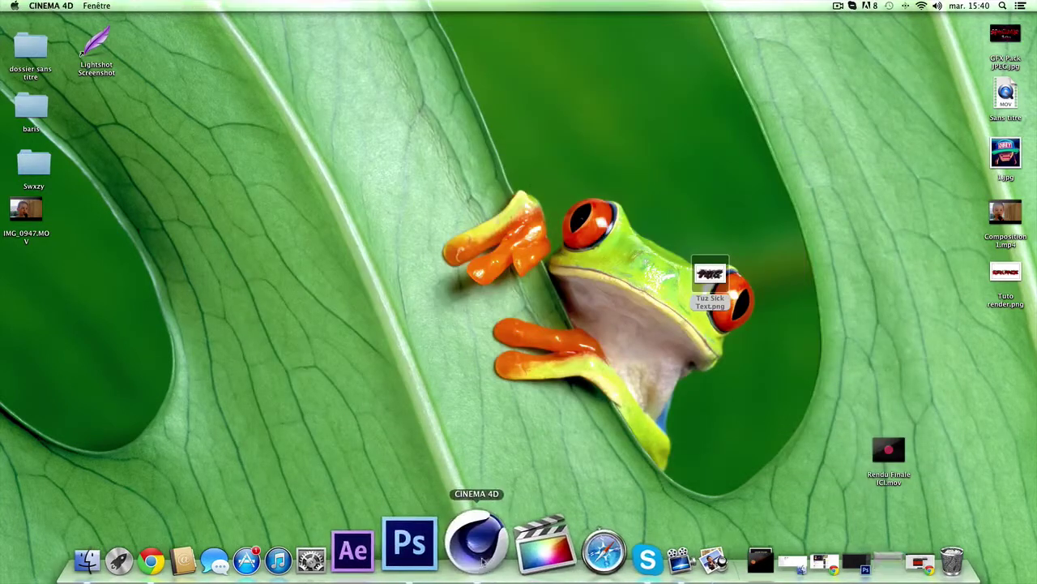
pyautogui.moveTo(470, 21); pyautogui.dragTo(381, 16)
pyautogui.click(334, 29)
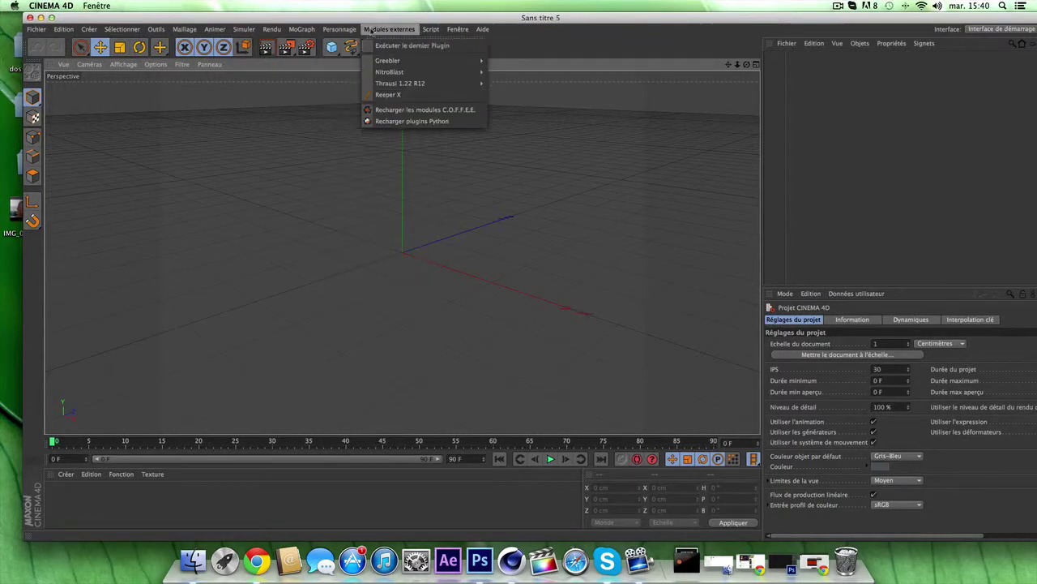
pyautogui.moveTo(394, 65)
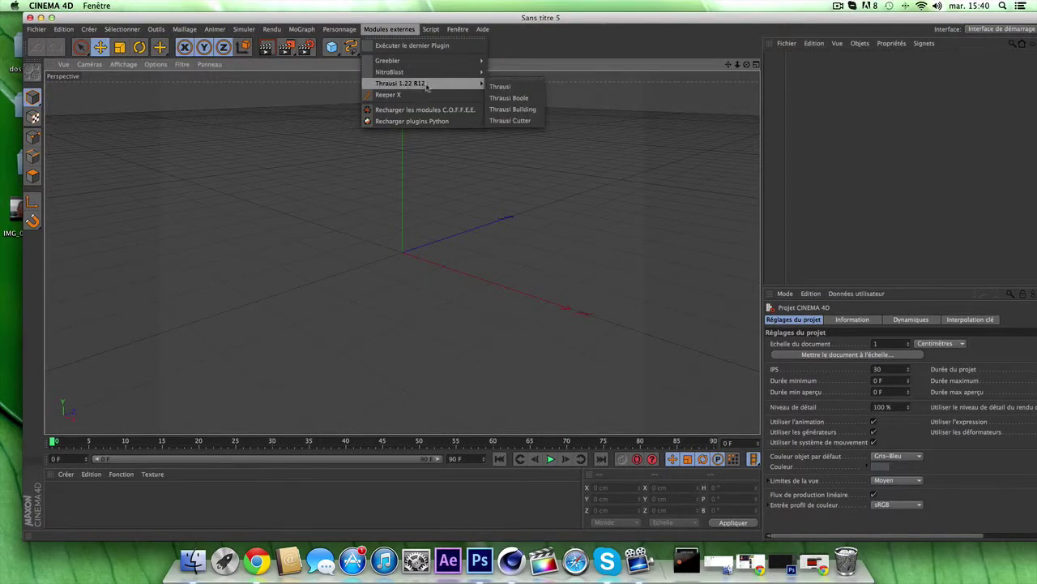
pyautogui.click(451, 101)
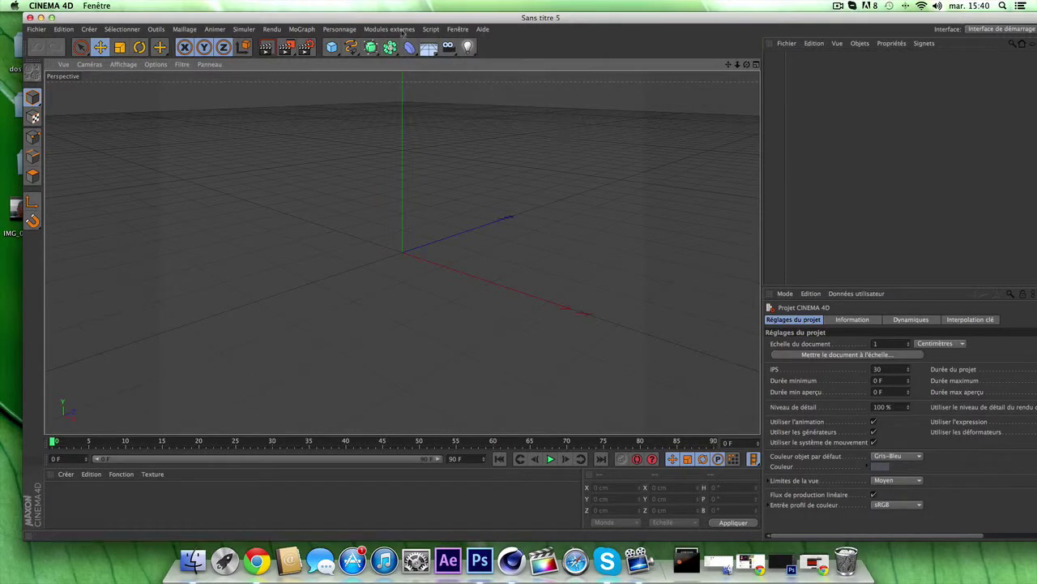
pyautogui.click(389, 29)
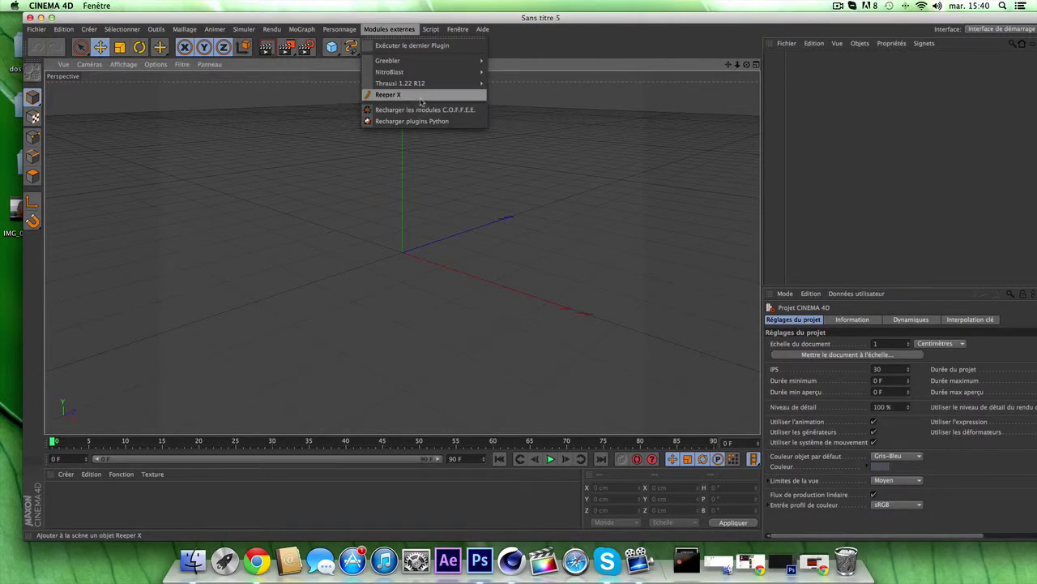
pyautogui.click(406, 95)
pyautogui.press('Delete')
# Step: Open the Lightroom Tuto.c4d project from the Swxzy folder on the desktop
pyautogui.moveTo(604, 18); pyautogui.dragTo(675, 18)
pyautogui.click(55, 162)
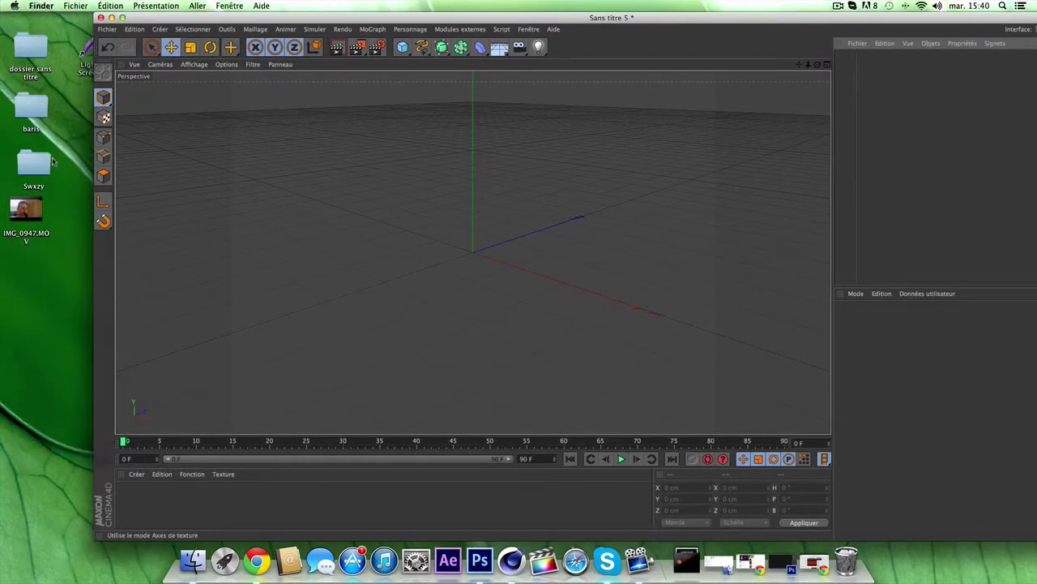
pyautogui.doubleClick(44, 163)
pyautogui.doubleClick(753, 170)
pyautogui.doubleClick(247, 172)
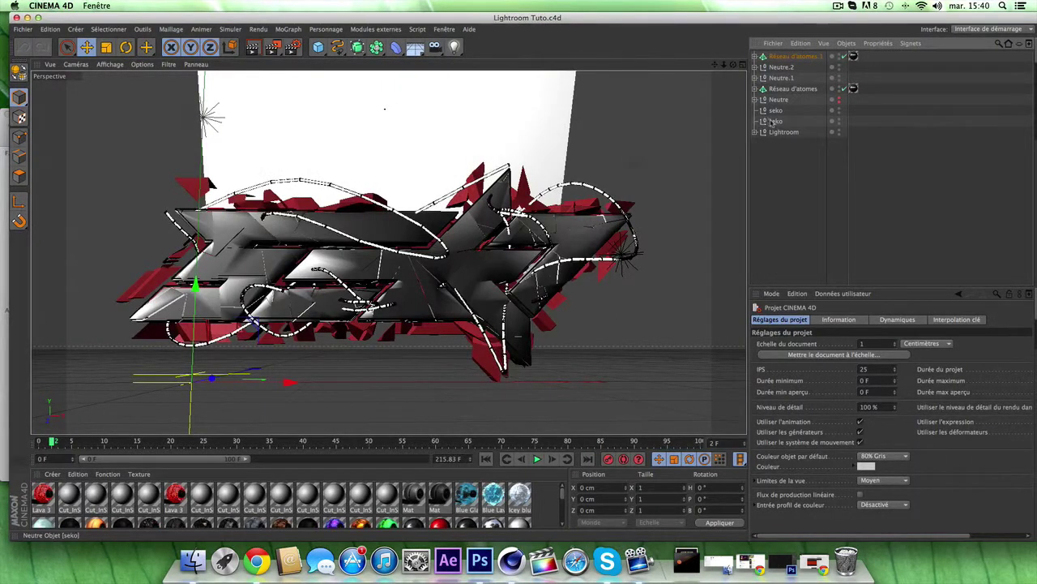
# Step: Delete every object of the old text design from the scene, keeping only the Lightroom group
pyautogui.click(774, 121)
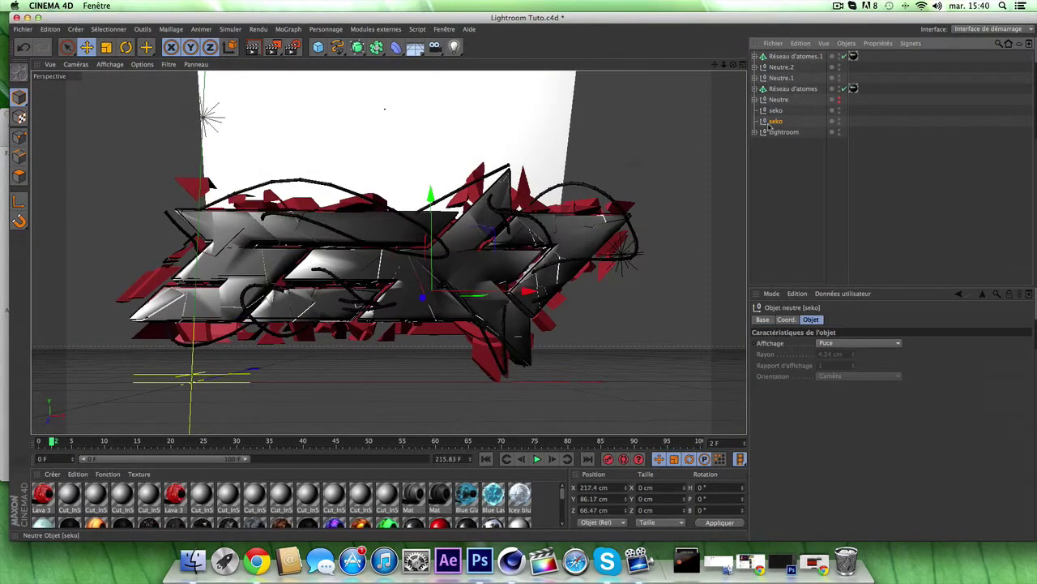
pyautogui.keyDown('shift'); pyautogui.click(792, 57); pyautogui.keyUp('shift')
pyautogui.press('Delete')
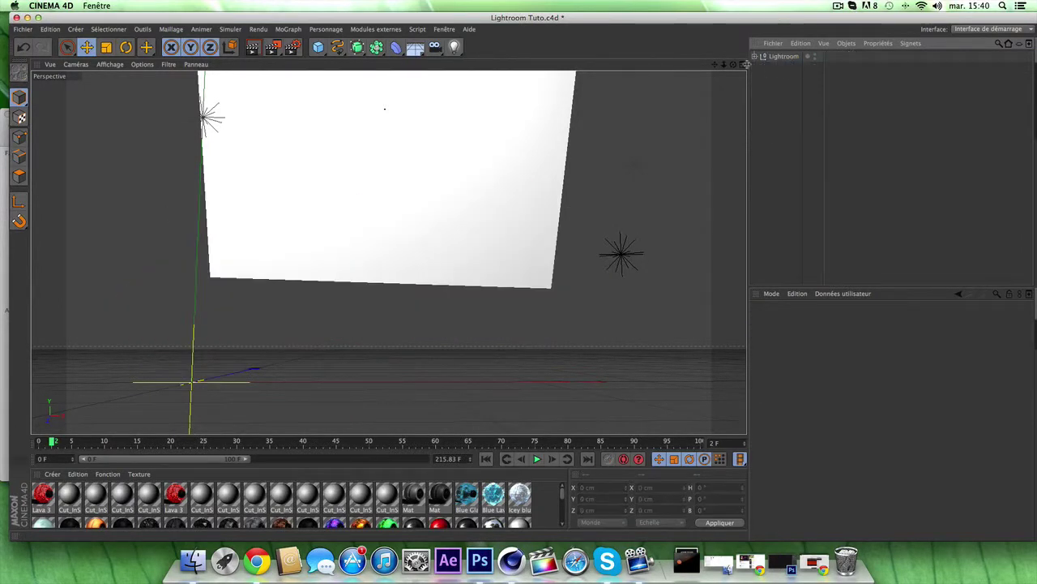
# Step: Add a MoGraph text object that reads "tuto" and set its font to Xirod
pyautogui.moveTo(730, 68); pyautogui.dragTo(388, 253)
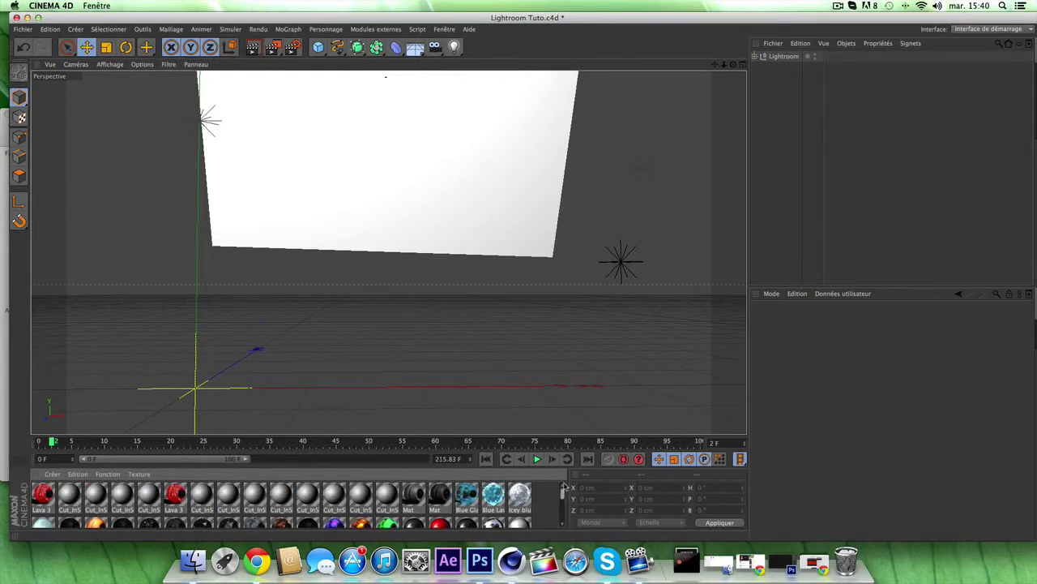
pyautogui.click(288, 29)
pyautogui.click(297, 158)
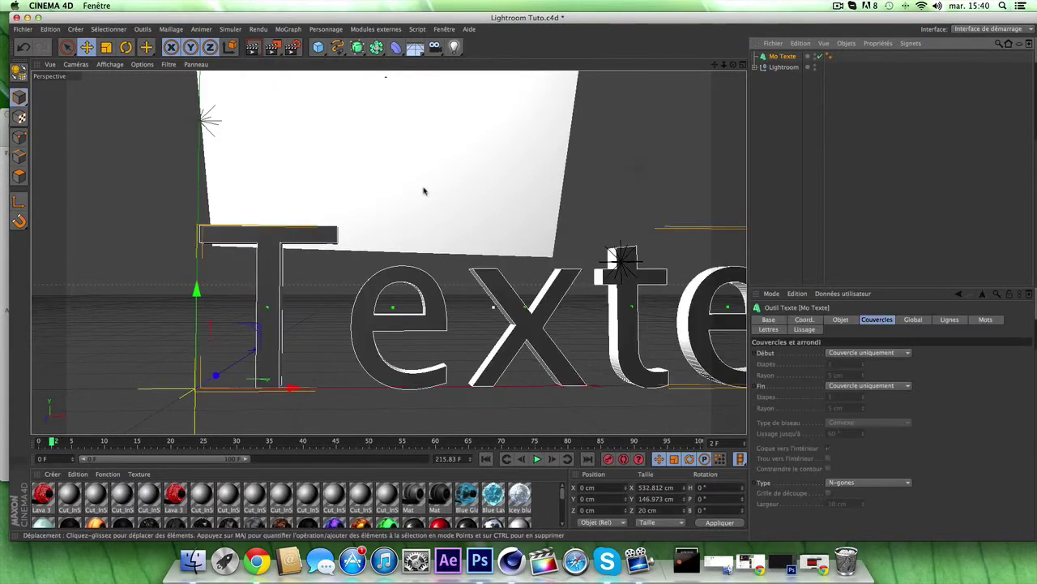
pyautogui.click(842, 320)
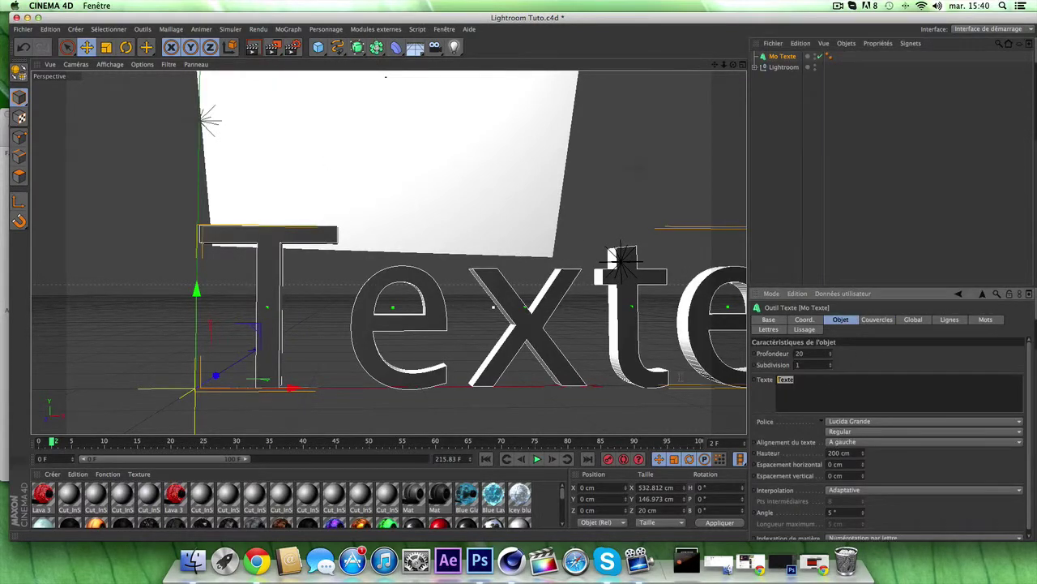
pyautogui.click(866, 422)
pyautogui.scroll(-15, 871, 413)
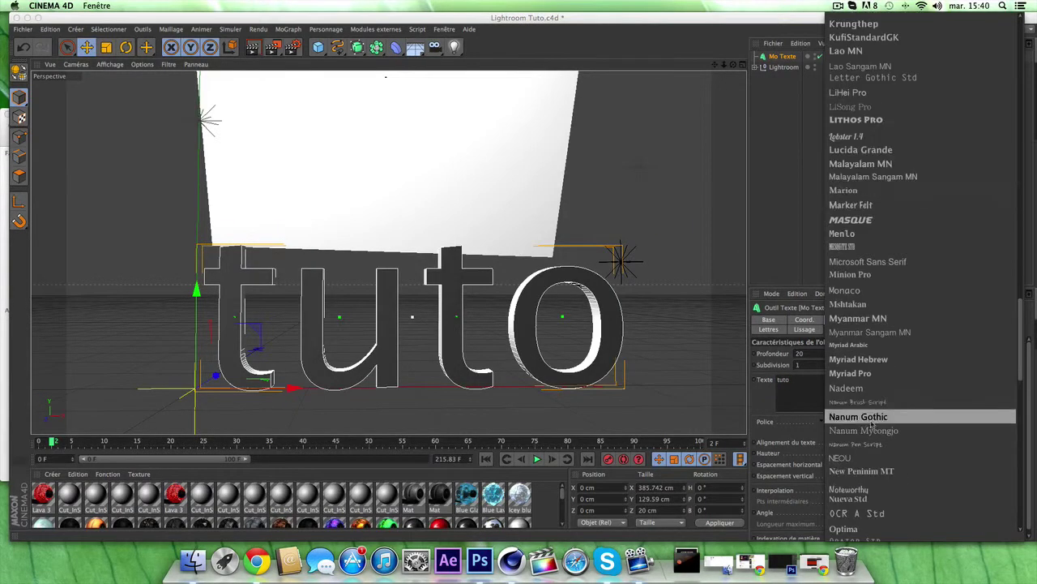
pyautogui.click(847, 478)
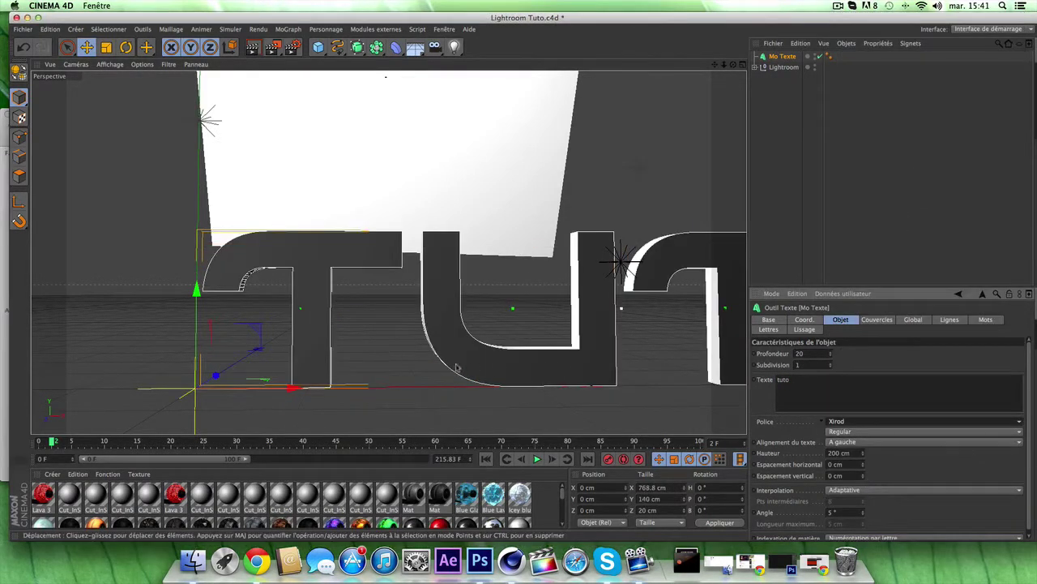
# Step: Move the text along the X axis to about -180 cm and set its depth to 63
pyautogui.moveTo(304, 383); pyautogui.dragTo(93, 382)
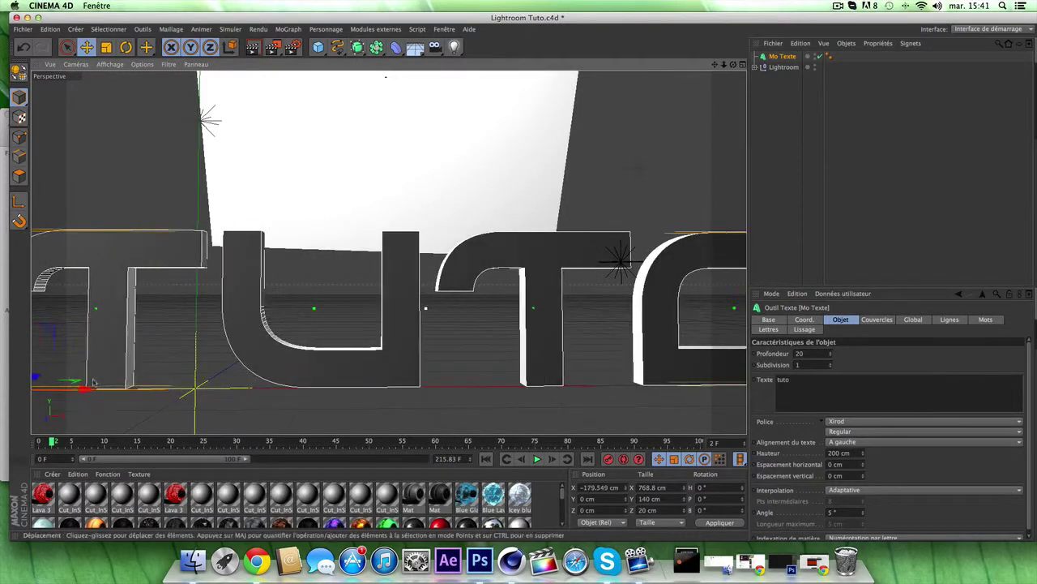
pyautogui.moveTo(724, 64)
pyautogui.mouseDown()
pyautogui.moveTo(672, 67)
pyautogui.moveTo(733, 64)
pyautogui.moveTo(715, 66)
pyautogui.mouseUp()
pyautogui.moveTo(829, 356); pyautogui.dragTo(845, 351)
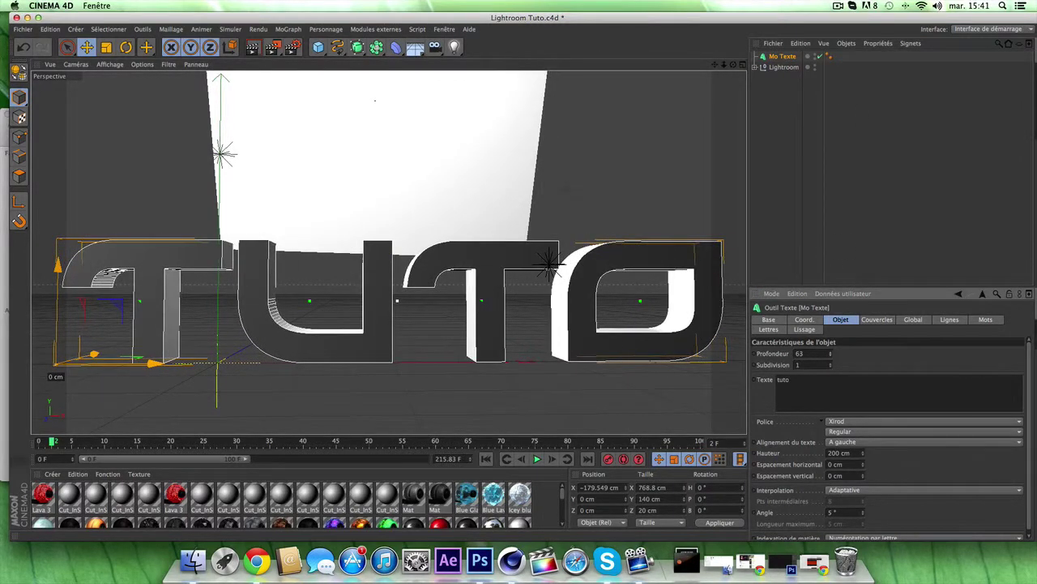
# Step: Keep the text's font on Xirod and set its alignment to Centré
pyautogui.click(876, 320)
pyautogui.click(842, 319)
pyautogui.click(859, 422)
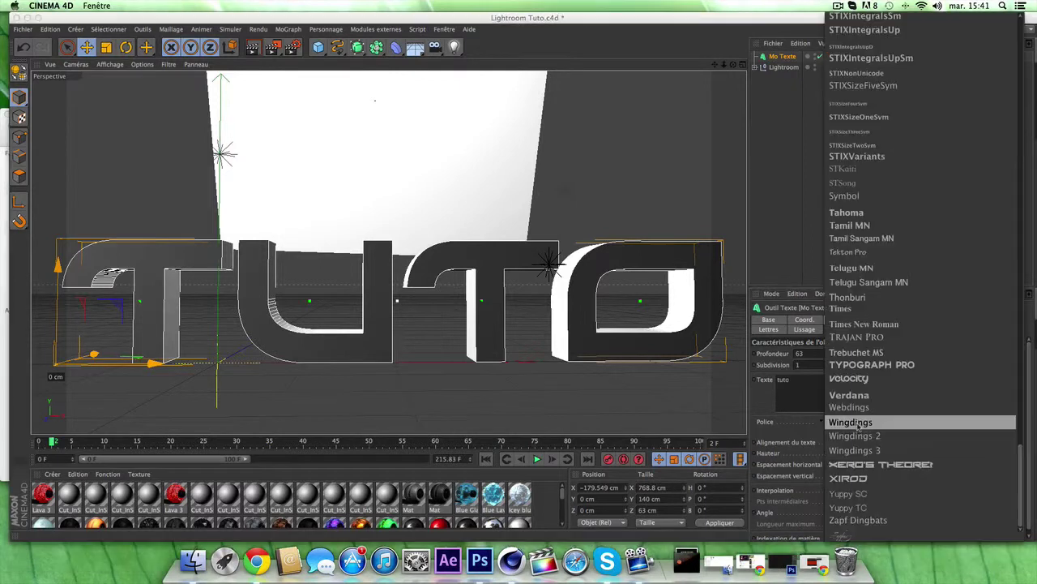
pyautogui.click(848, 479)
pyautogui.click(924, 442)
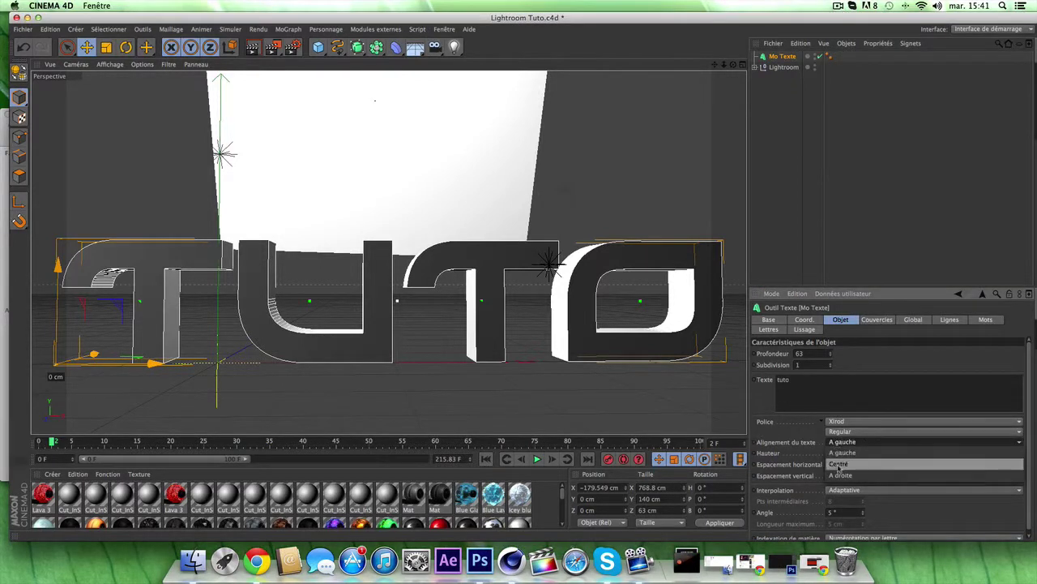
pyautogui.click(847, 453)
pyautogui.moveTo(714, 64); pyautogui.dragTo(446, 257)
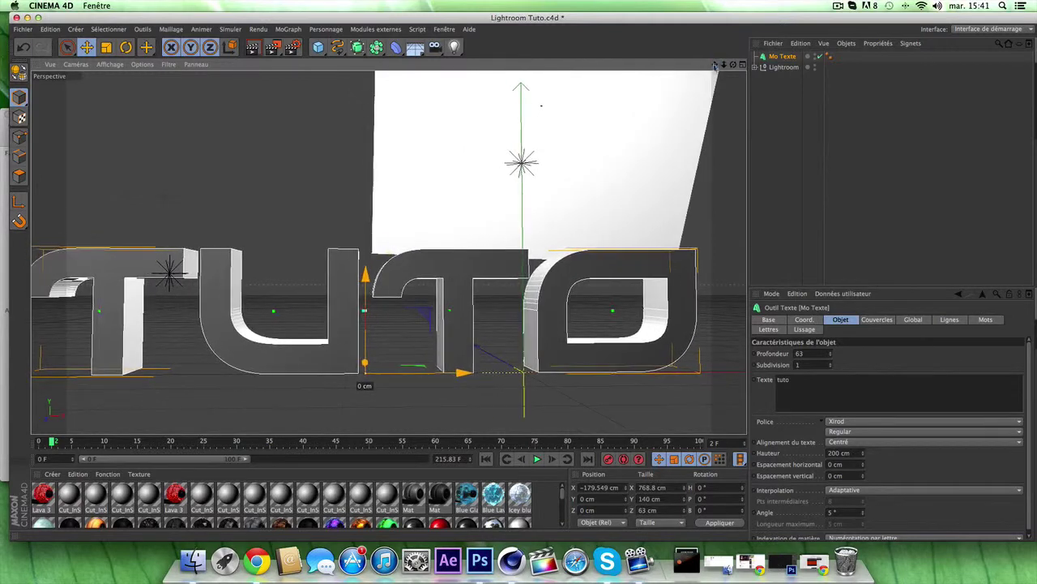
# Step: Set both the start and end caps of the text to Couvercle et biseau
pyautogui.click(877, 320)
pyautogui.click(879, 352)
pyautogui.click(870, 401)
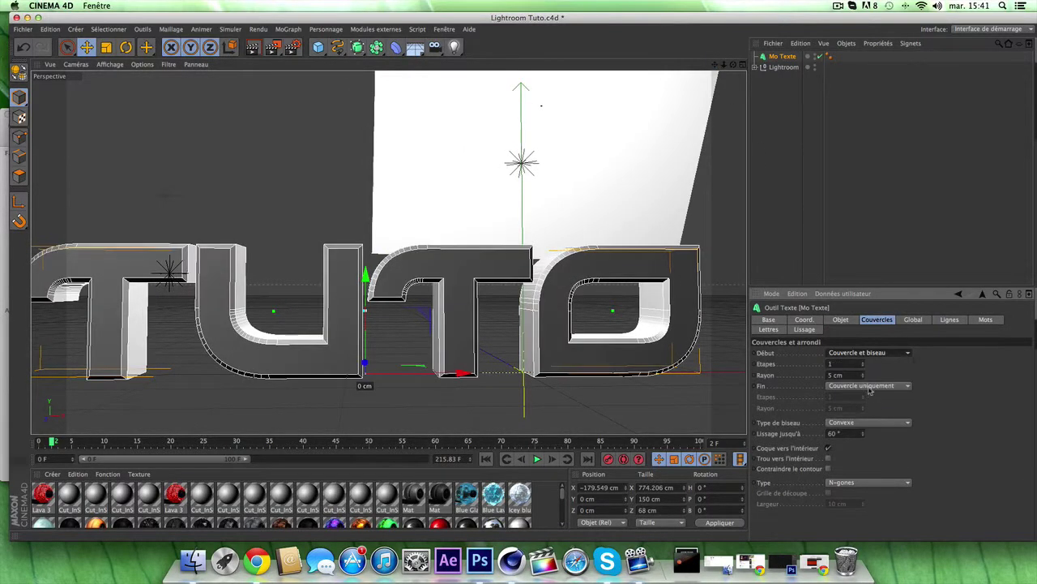
pyautogui.click(870, 387)
pyautogui.click(871, 433)
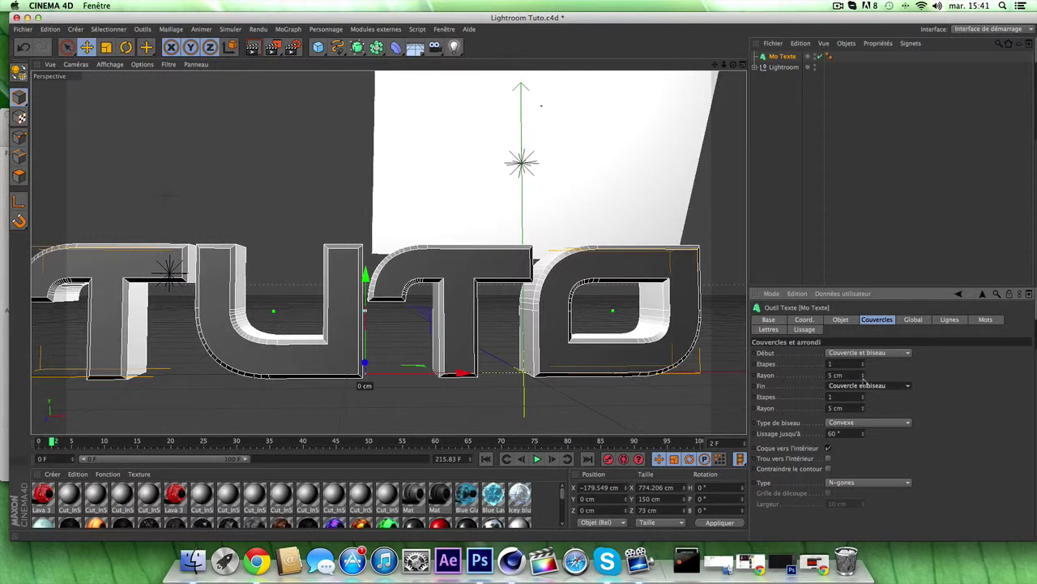
# Step: Set the start bevel radius to 2 cm, the end radius to 1 cm and the bevel type to 1 étape
pyautogui.click(864, 378)
pyautogui.click(863, 378)
pyautogui.click(864, 411)
pyautogui.click(864, 411)
pyautogui.click(864, 411)
pyautogui.click(864, 411)
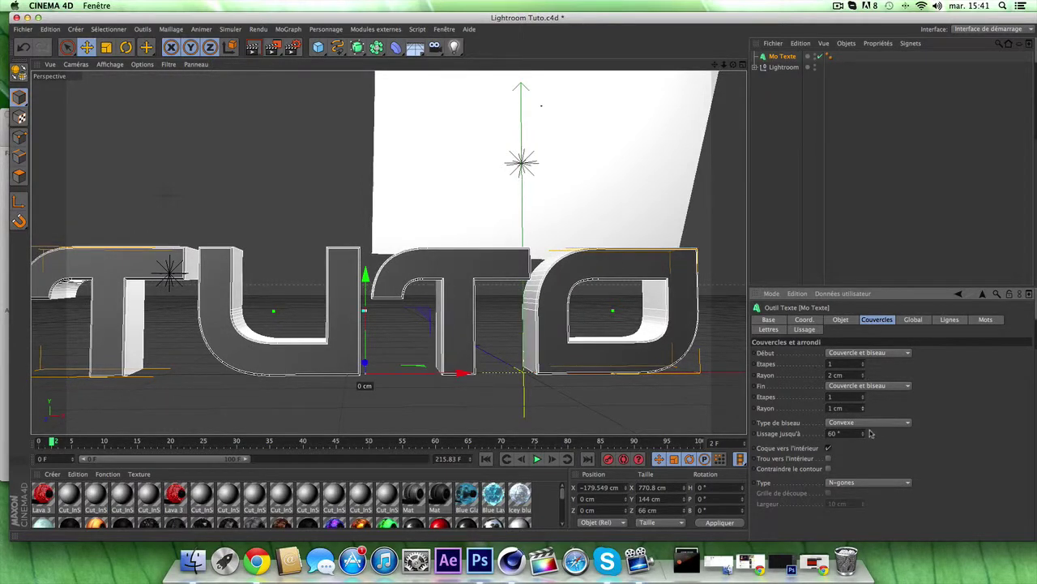
pyautogui.click(870, 424)
pyautogui.click(869, 476)
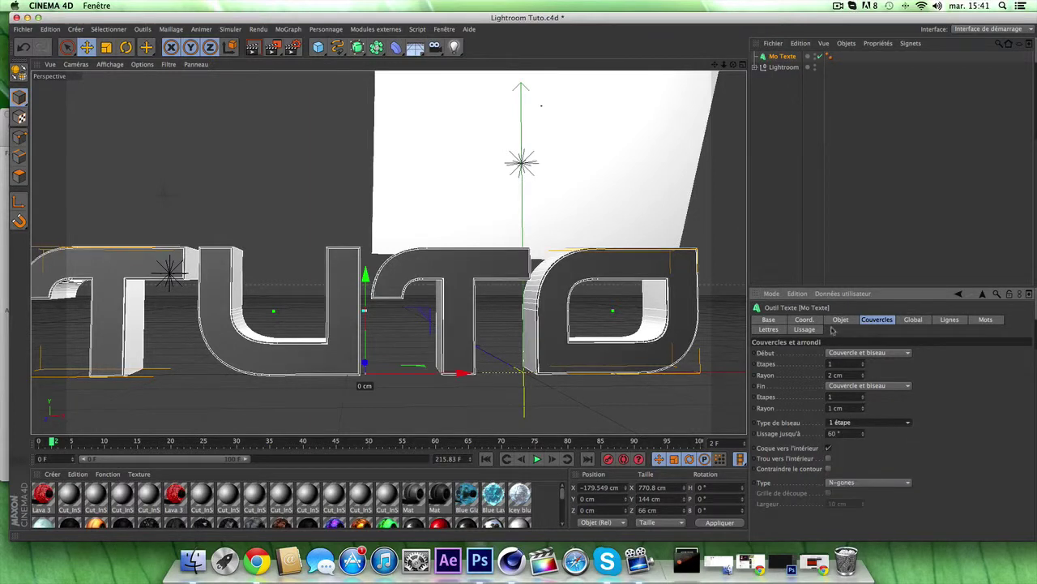
# Step: Render the perspective view to preview the bevelled text
pyautogui.click(505, 269)
pyautogui.click(252, 47)
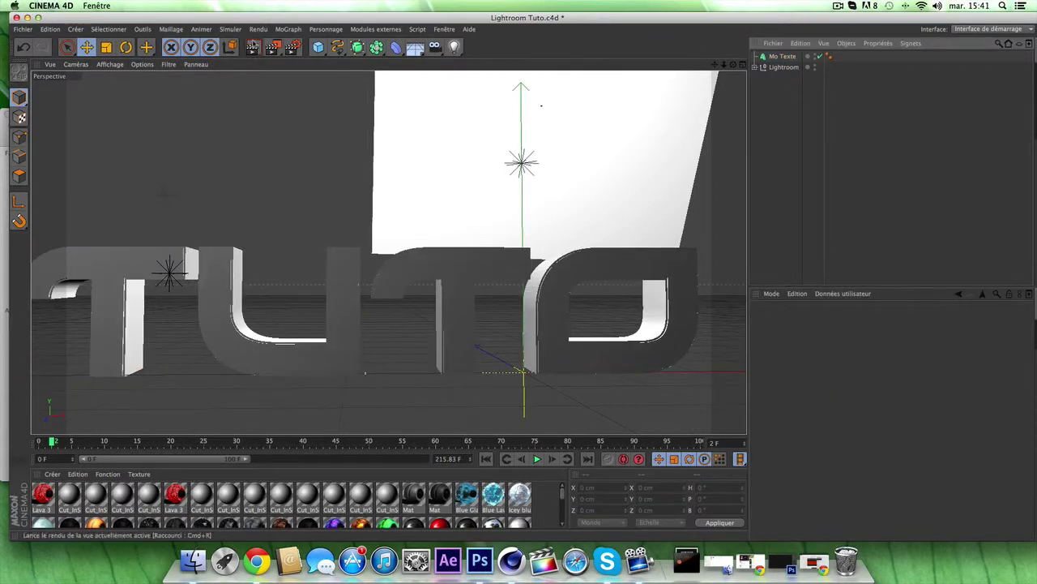
pyautogui.click(272, 185)
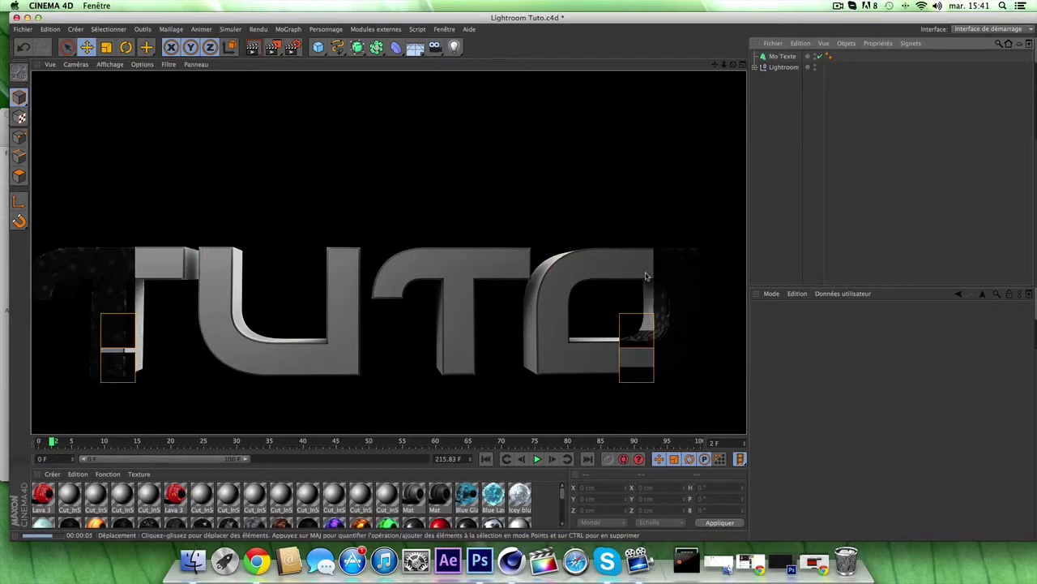
pyautogui.click(764, 148)
# Step: Apply the second black Mat material to the TUTO text
pyautogui.moveTo(443, 491); pyautogui.dragTo(463, 403)
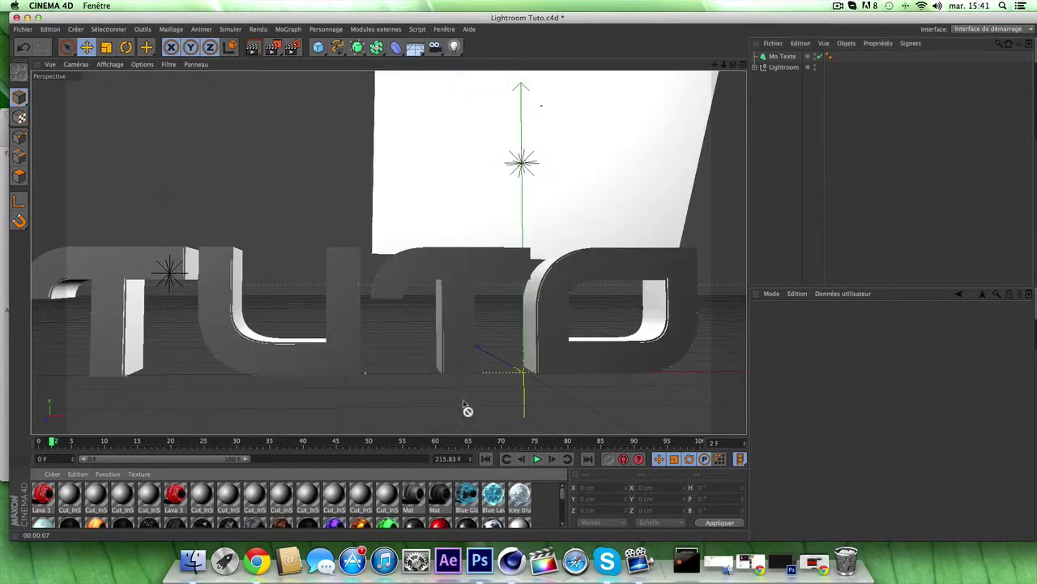
pyautogui.moveTo(464, 352); pyautogui.dragTo(466, 351)
pyautogui.click(854, 185)
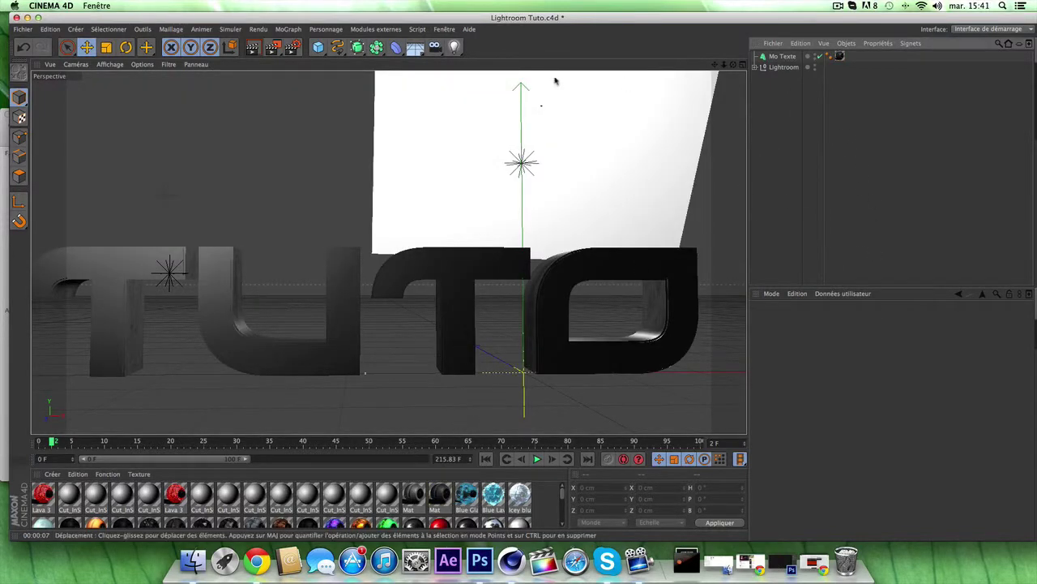
# Step: Duplicate the Mo Texte object and remove the material from the copy
pyautogui.click(774, 57)
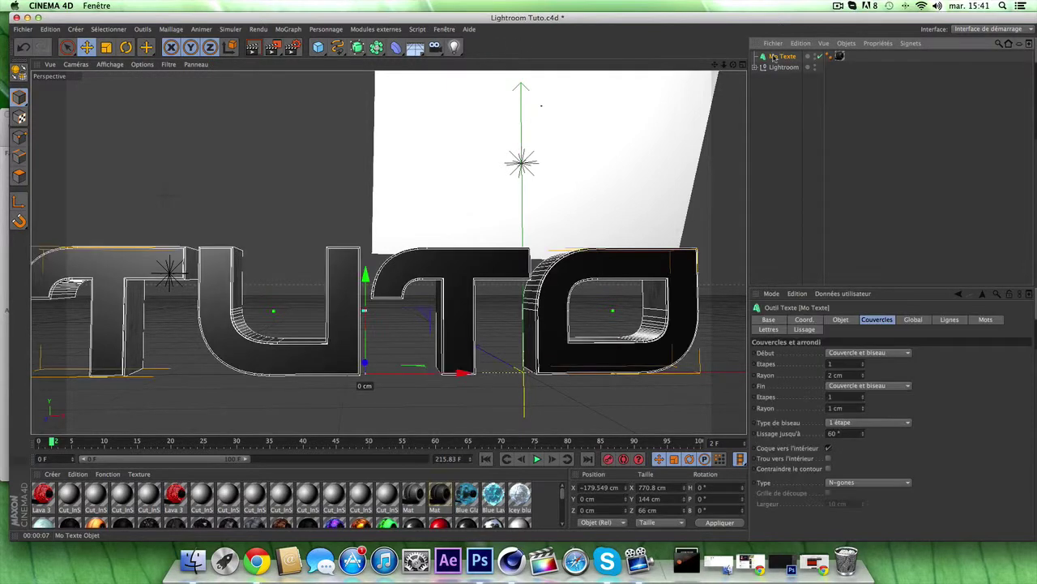
pyautogui.hotkey('ctrl', 'c')
pyautogui.hotkey('ctrl', 'v')
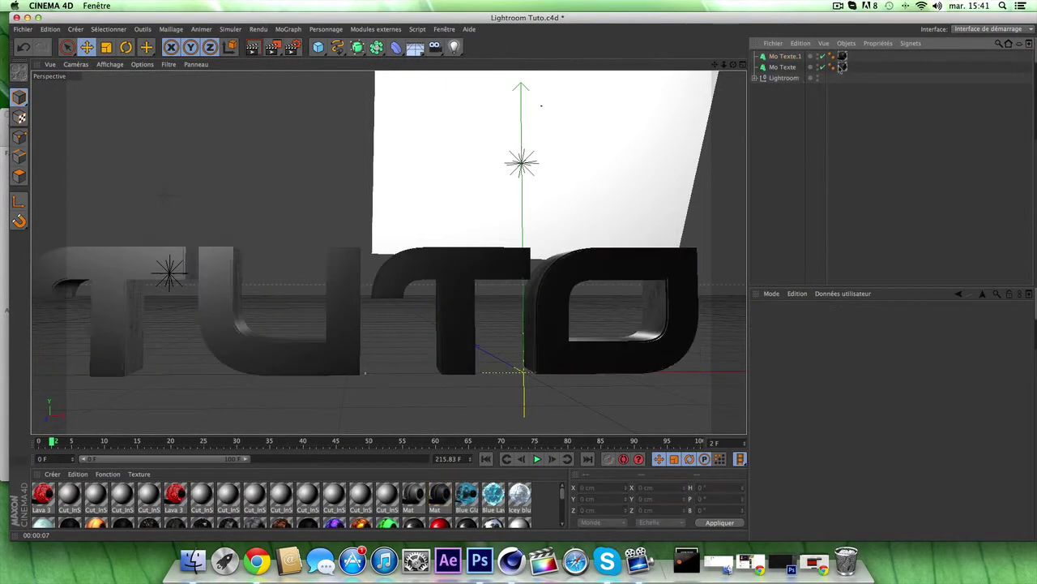
pyautogui.click(842, 56)
pyautogui.press('Delete')
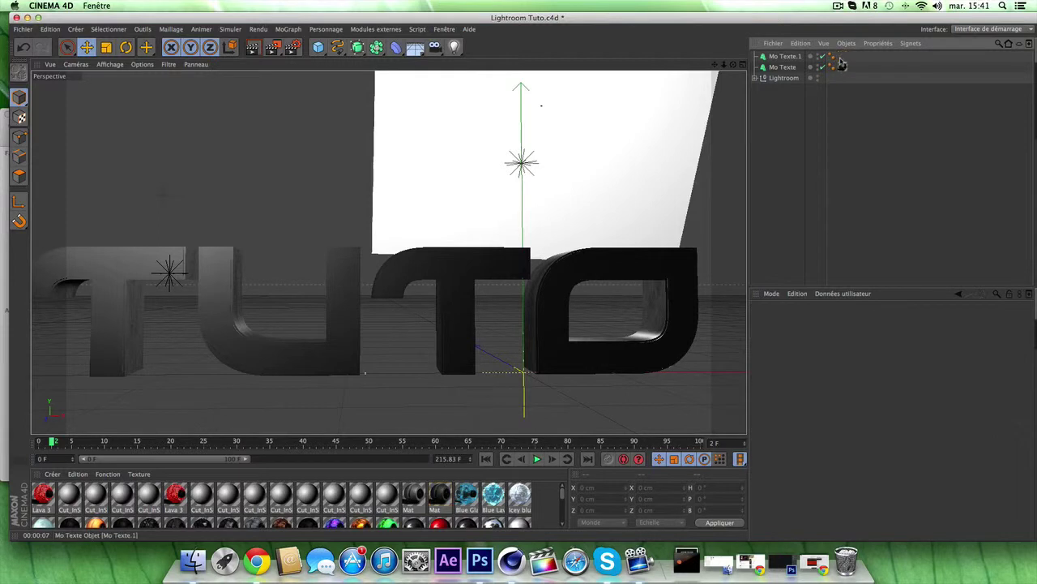
pyautogui.click(795, 67)
pyautogui.click(798, 158)
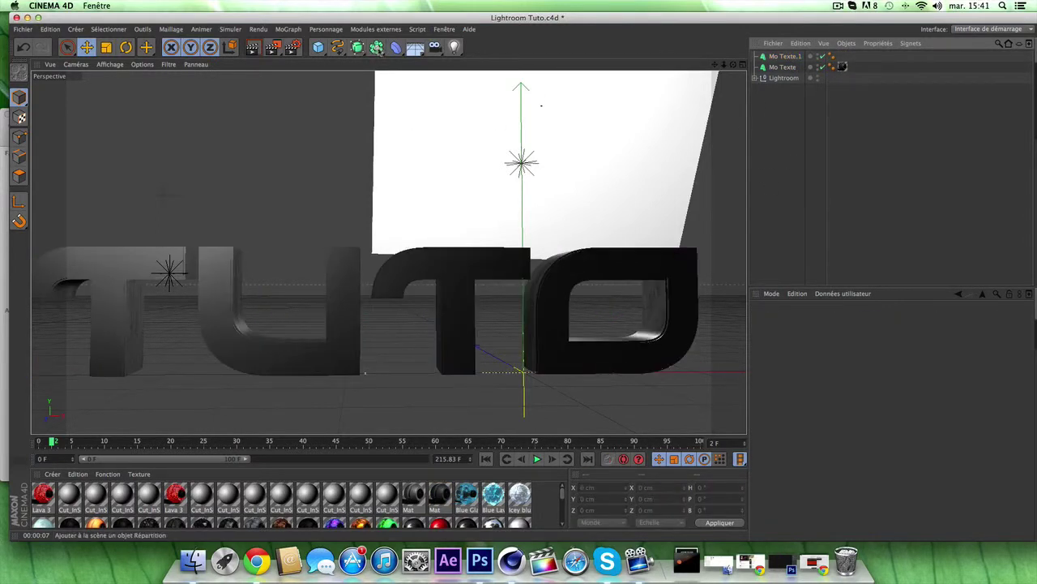
# Step: Add an atom array (Réseau d'atomes) and place the duplicated text inside it as its child
pyautogui.click(377, 46)
pyautogui.click(475, 57)
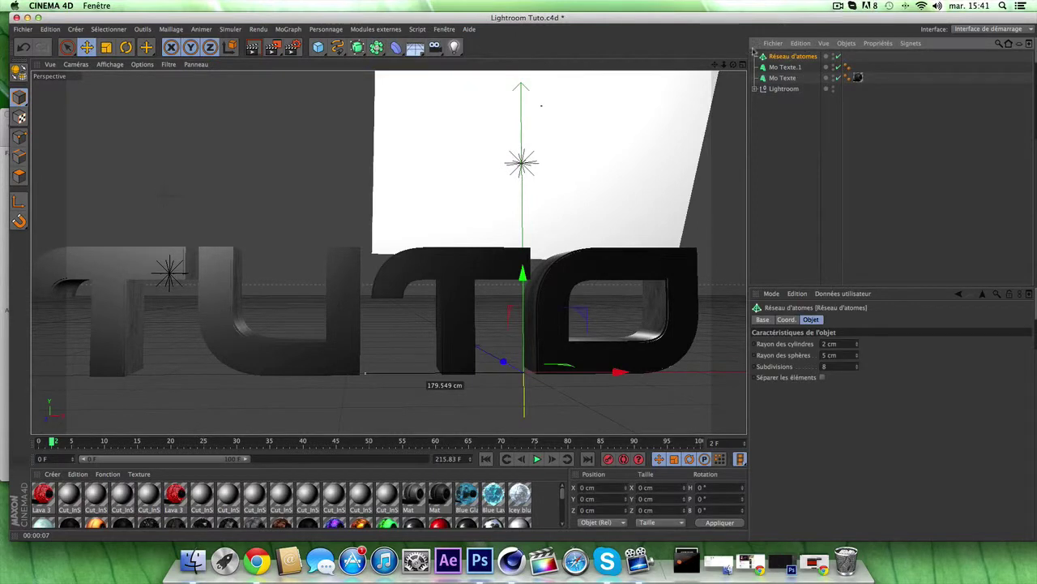
pyautogui.moveTo(789, 59); pyautogui.dragTo(787, 58)
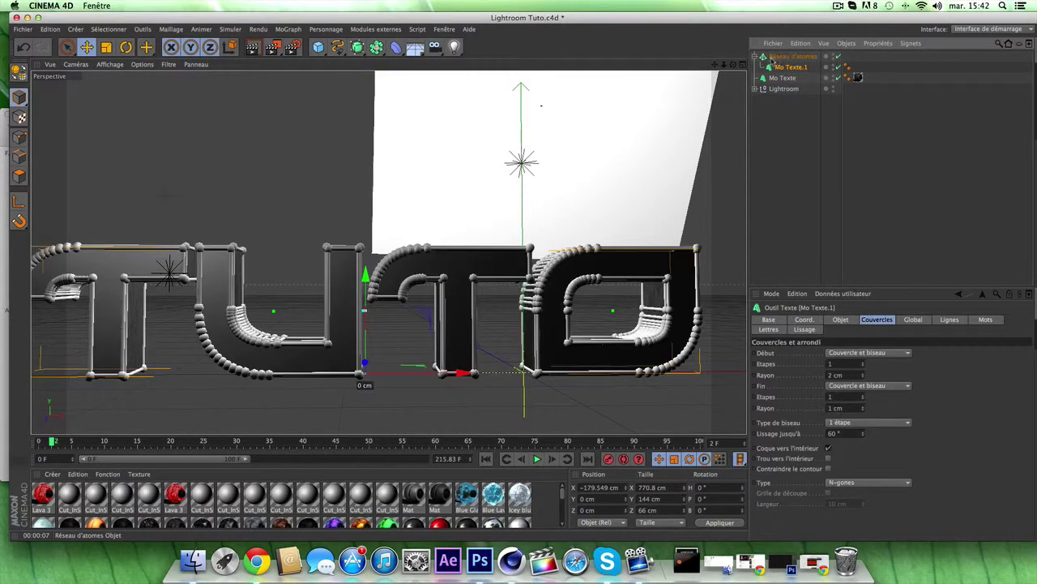
# Step: Render only a region around the lower part of the letter U to preview the atom-array outline
pyautogui.click(801, 151)
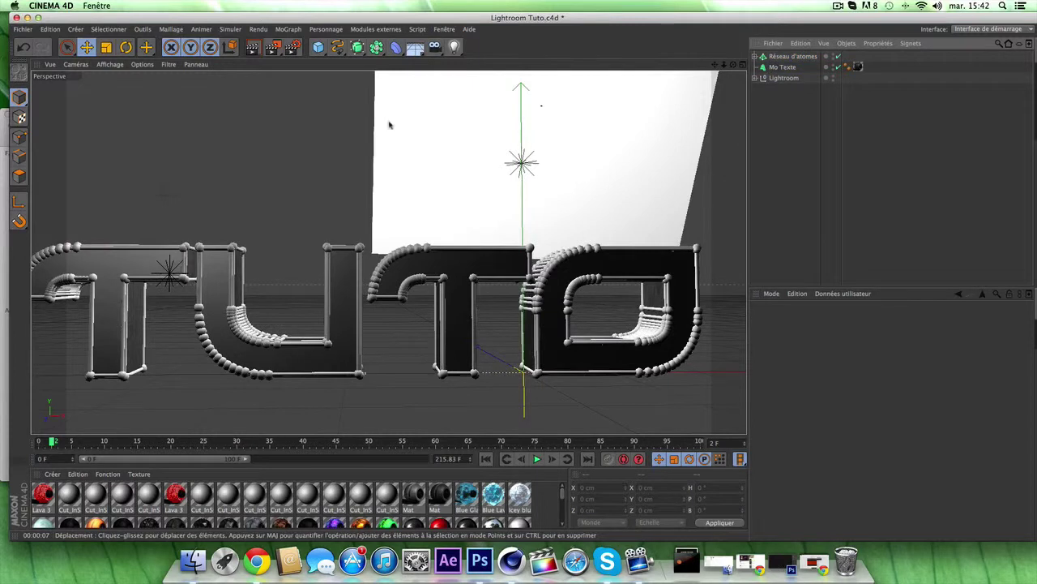
pyautogui.click(274, 48)
pyautogui.click(286, 57)
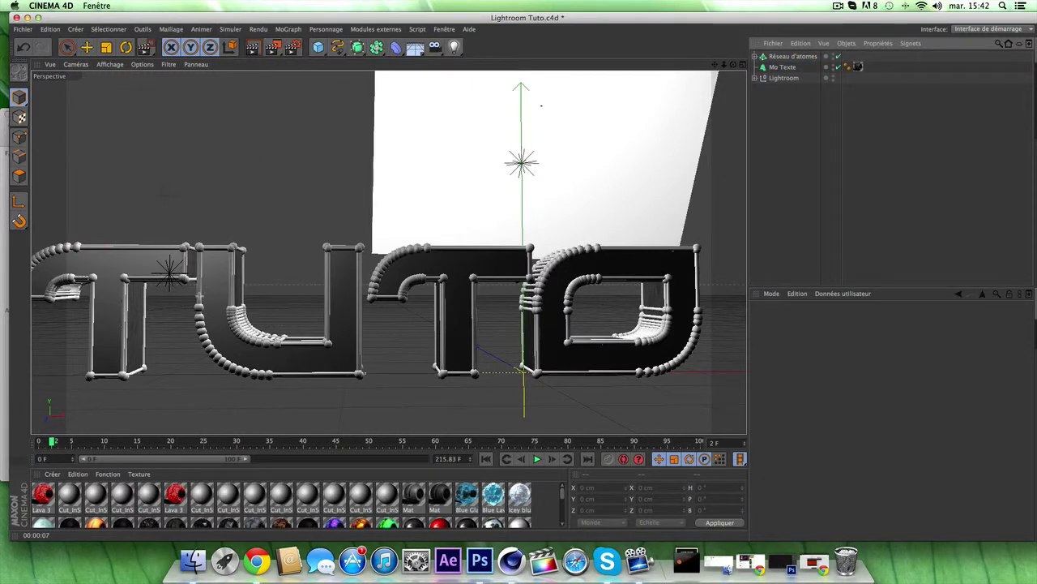
pyautogui.moveTo(180, 378); pyautogui.dragTo(298, 251)
pyautogui.click(321, 338)
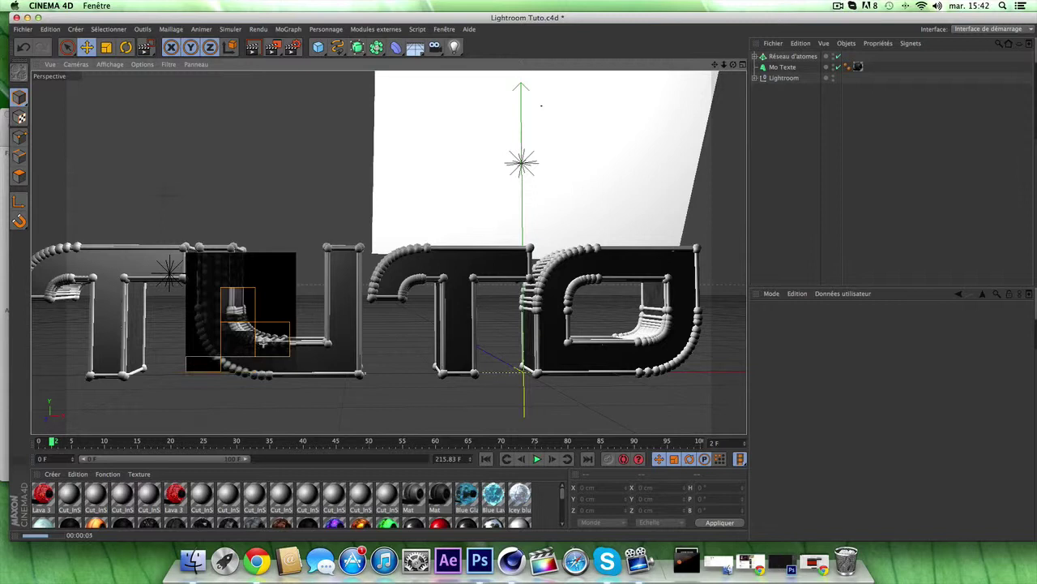
# Step: Open the reference image Tuz Sick Text.png from the desktop, examine its text style, close it and return to the Lightroom Tuto.c4d scene
pyautogui.click(808, 123)
pyautogui.moveTo(145, 11); pyautogui.dragTo(232, 467)
pyautogui.click(9, 114)
pyautogui.doubleClick(710, 279)
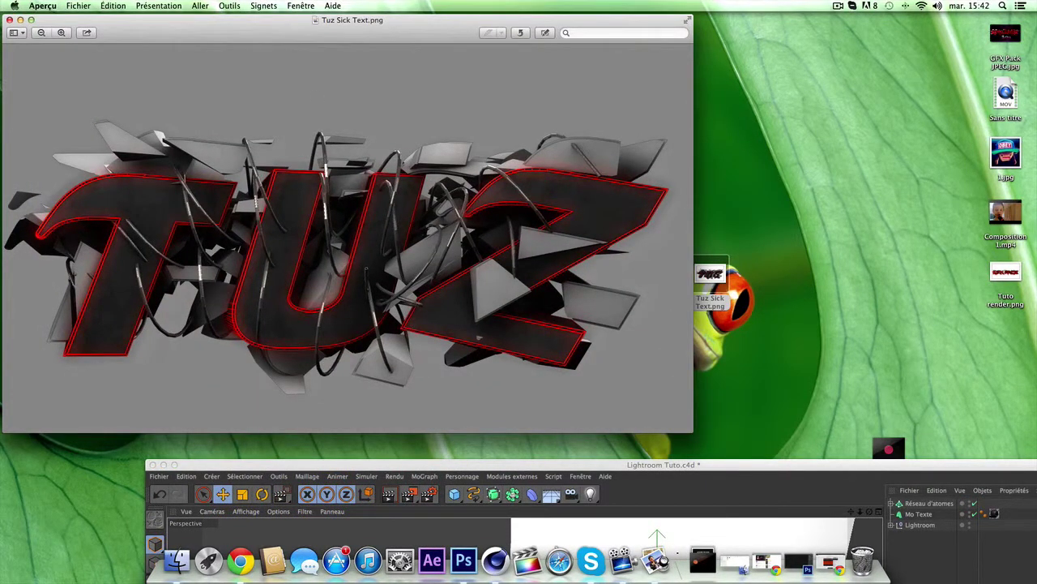
pyautogui.click(8, 20)
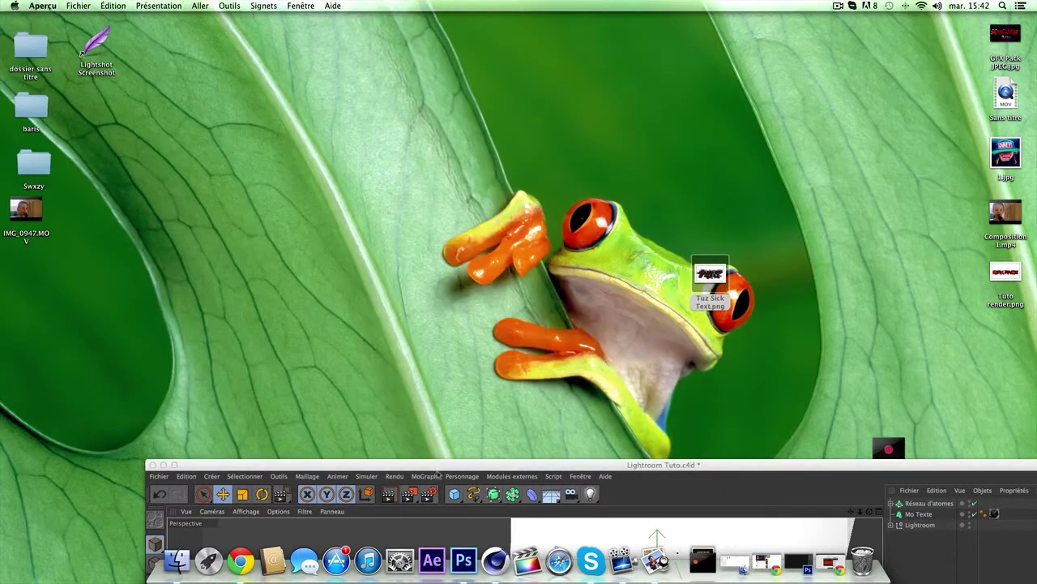
pyautogui.doubleClick(438, 467)
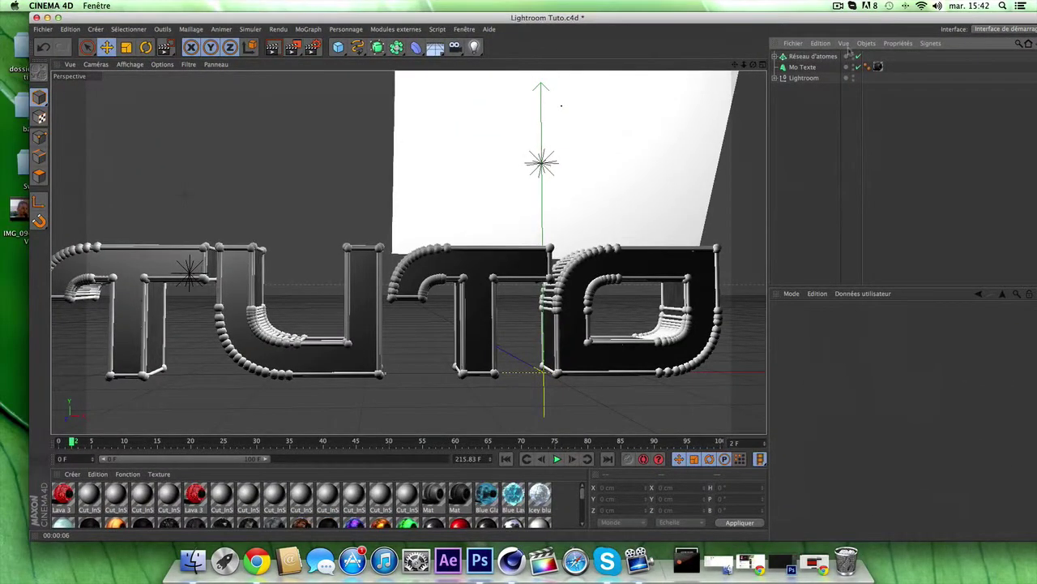
# Step: Set both the cylinder radius and the sphere radius of the atom array to 0.5 cm
pyautogui.click(814, 56)
pyautogui.click(865, 355)
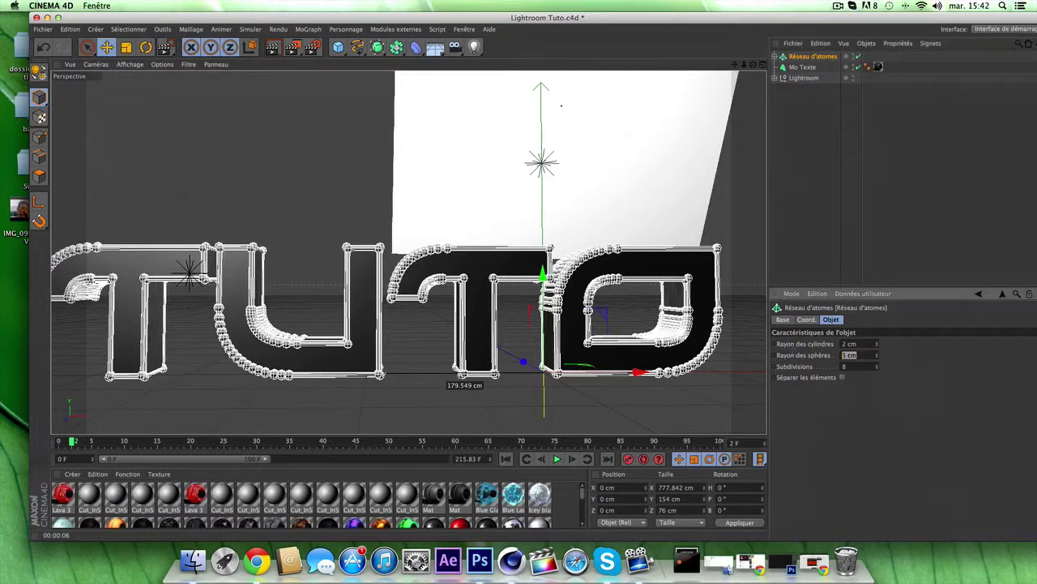
pyautogui.write('0.5')
pyautogui.press('Return')
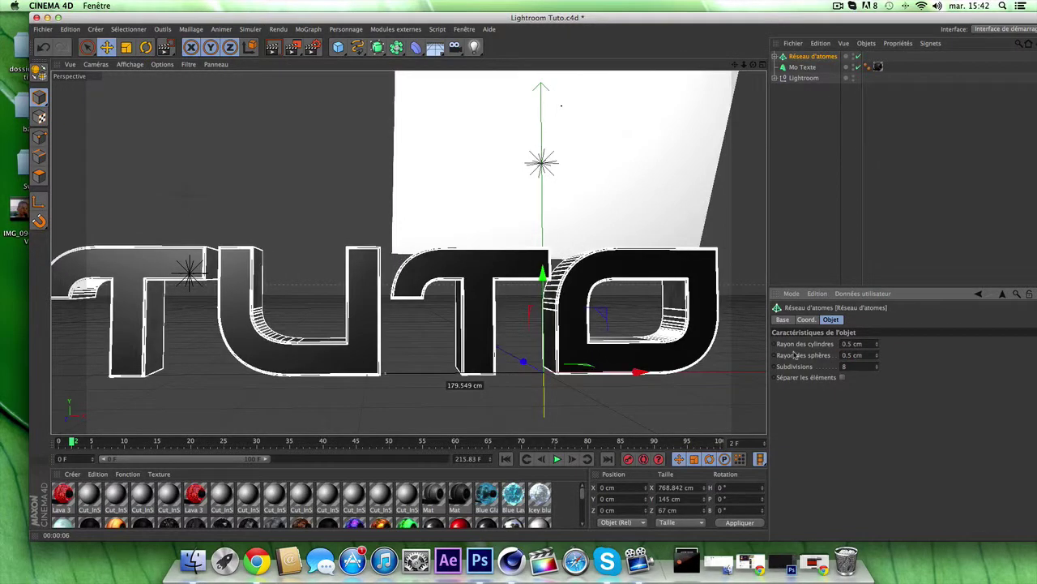
pyautogui.click(807, 253)
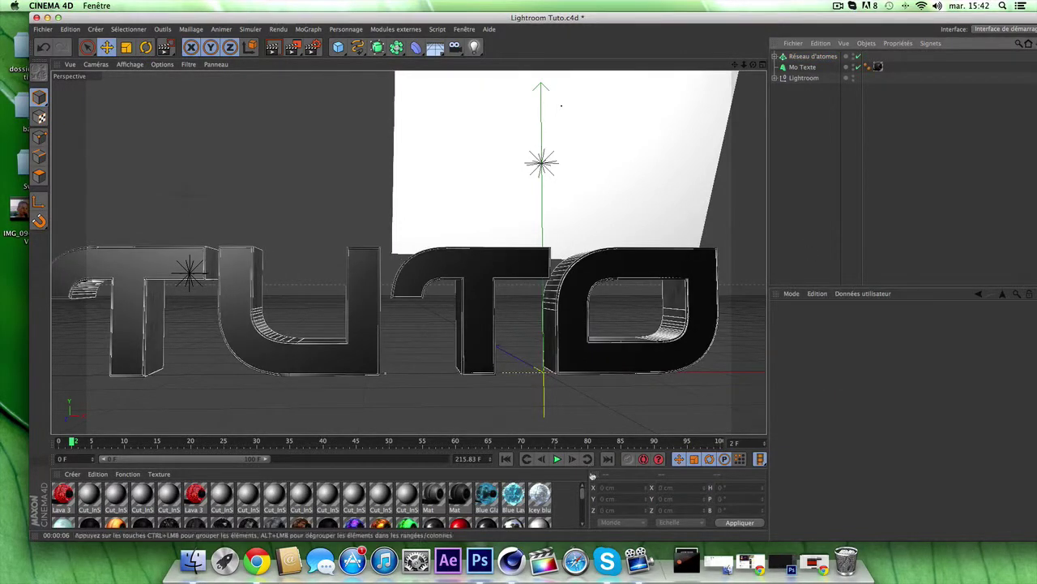
# Step: Apply the red-orange GLOW material next to the blue Default material to the atom array
pyautogui.moveTo(583, 494); pyautogui.dragTo(581, 509)
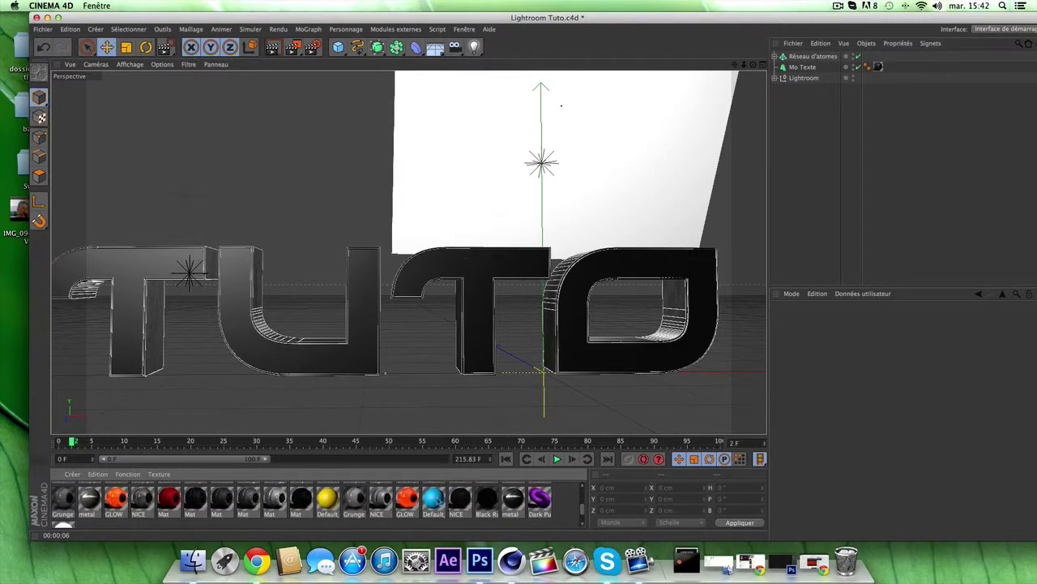
pyautogui.click(406, 498)
pyautogui.moveTo(788, 122); pyautogui.dragTo(827, 58)
pyautogui.moveTo(753, 65)
pyautogui.mouseDown()
pyautogui.moveTo(908, 72)
pyautogui.moveTo(704, 69)
pyautogui.mouseUp()
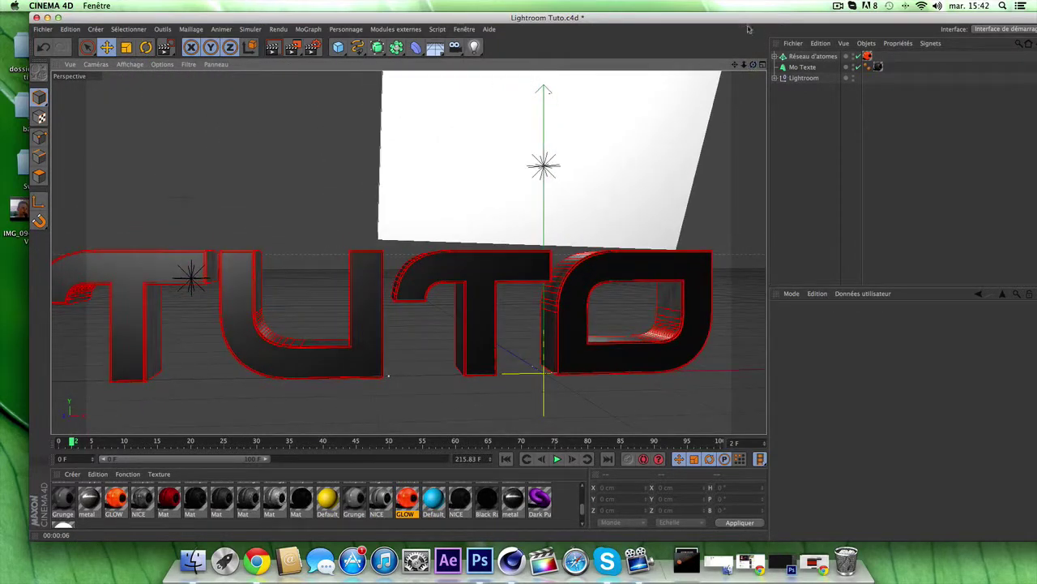
pyautogui.click(389, 375)
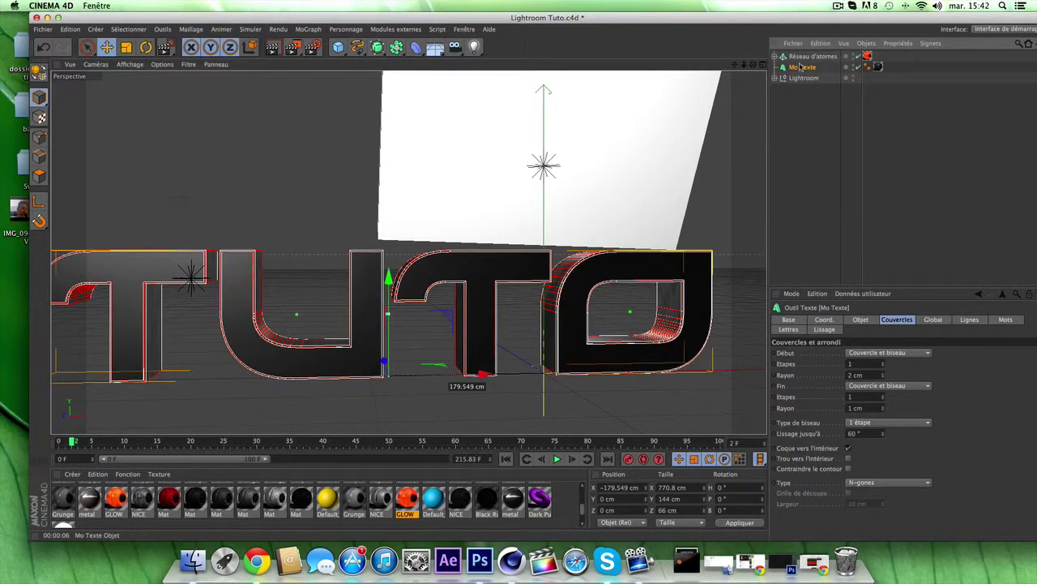
# Step: Duplicate the Mo Texte object and place the copy above the atom array in the object hierarchy
pyautogui.keyDown('ctrl'); pyautogui.moveTo(800, 67); pyautogui.dragTo(802, 57); pyautogui.keyUp('ctrl')
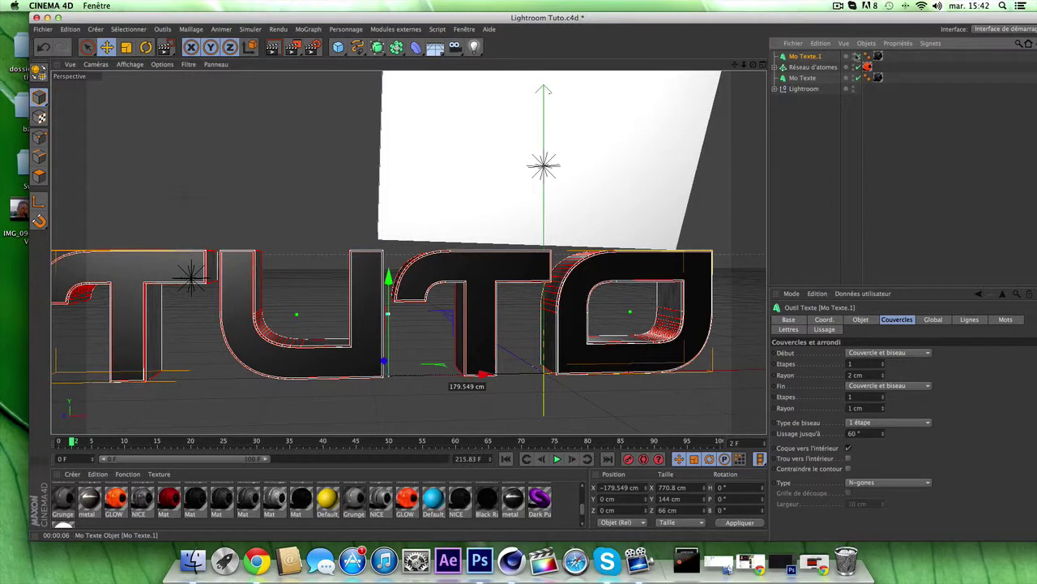
pyautogui.click(814, 119)
pyautogui.click(800, 57)
pyautogui.click(396, 29)
pyautogui.moveTo(420, 84)
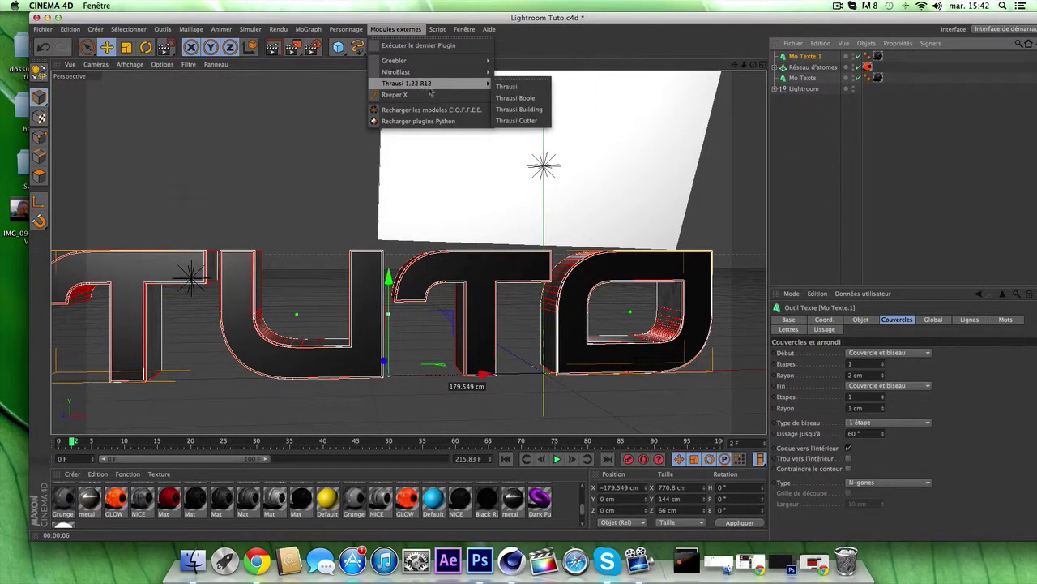
pyautogui.click(782, 154)
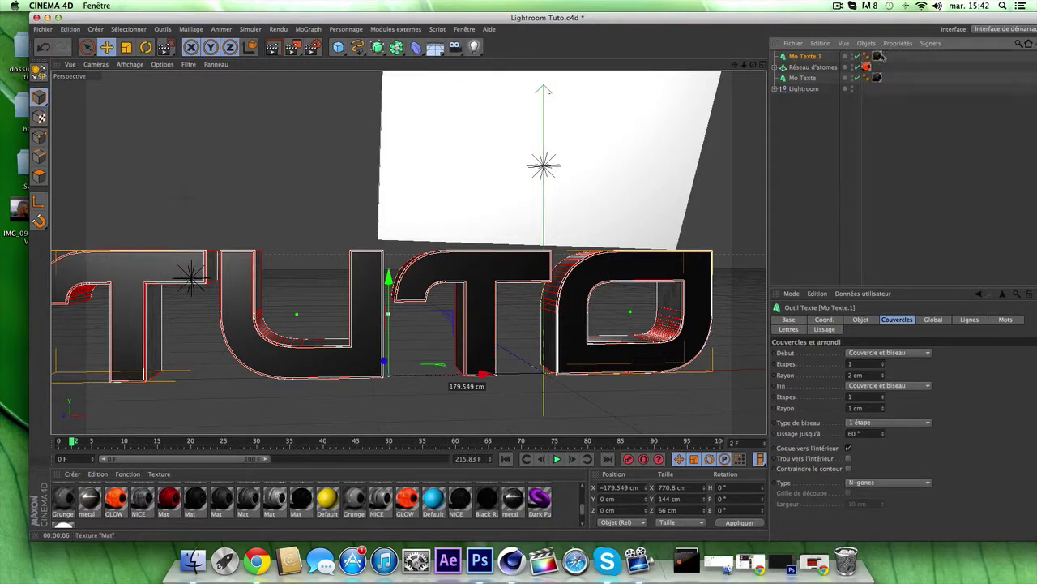
# Step: Remove the black Mat material from the text copy and apply the GLOW material to it instead
pyautogui.click(877, 57)
pyautogui.press('Delete')
pyautogui.moveTo(409, 501); pyautogui.dragTo(815, 57)
pyautogui.click(805, 151)
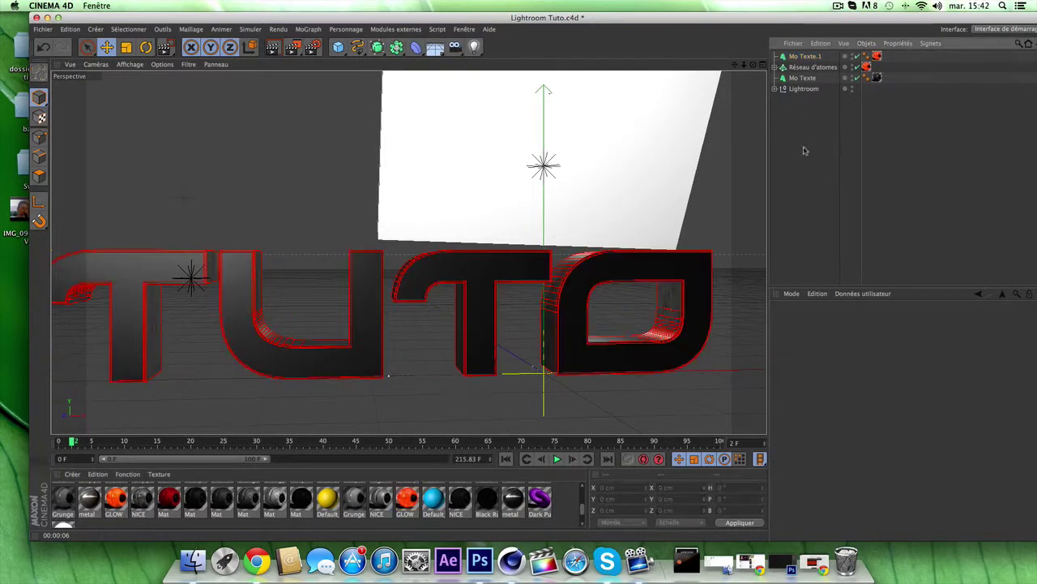
pyautogui.click(801, 58)
pyautogui.click(807, 128)
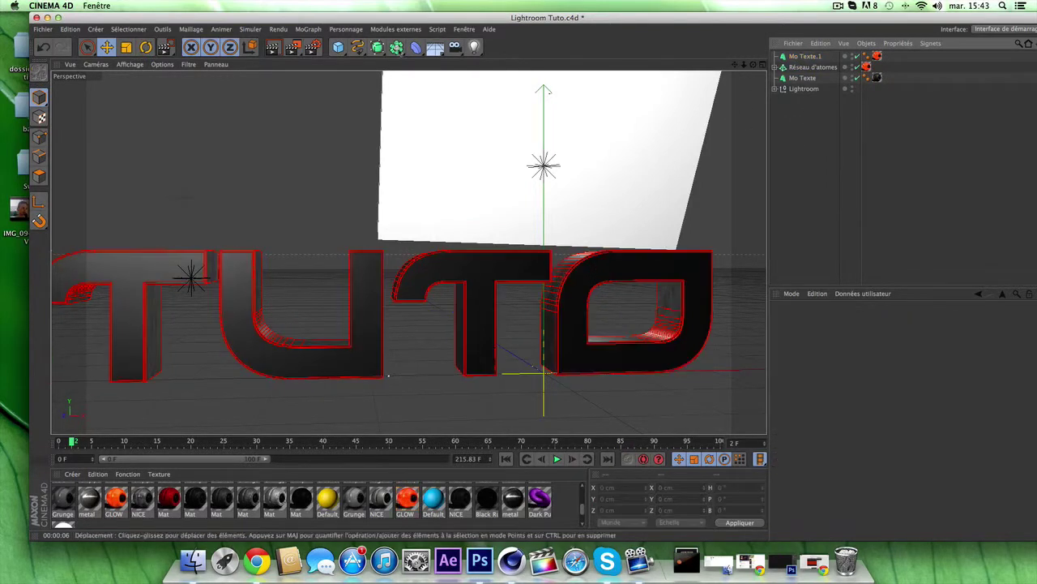
# Step: Break the Mo Texte.1 copy into 50 random pieces with the Thrausi plugin and close its window
pyautogui.click(805, 57)
pyautogui.click(390, 30)
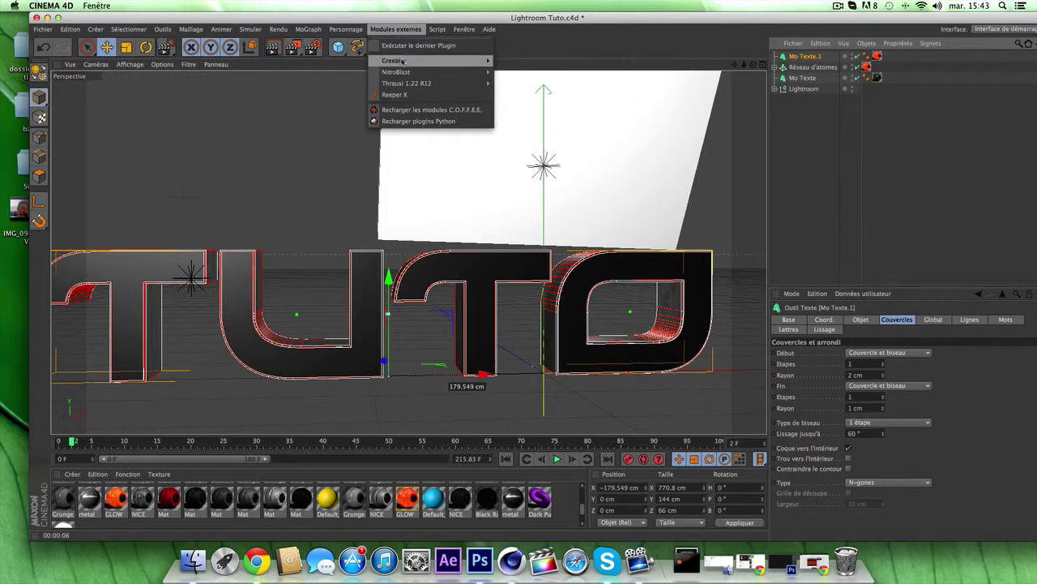
pyautogui.moveTo(409, 83)
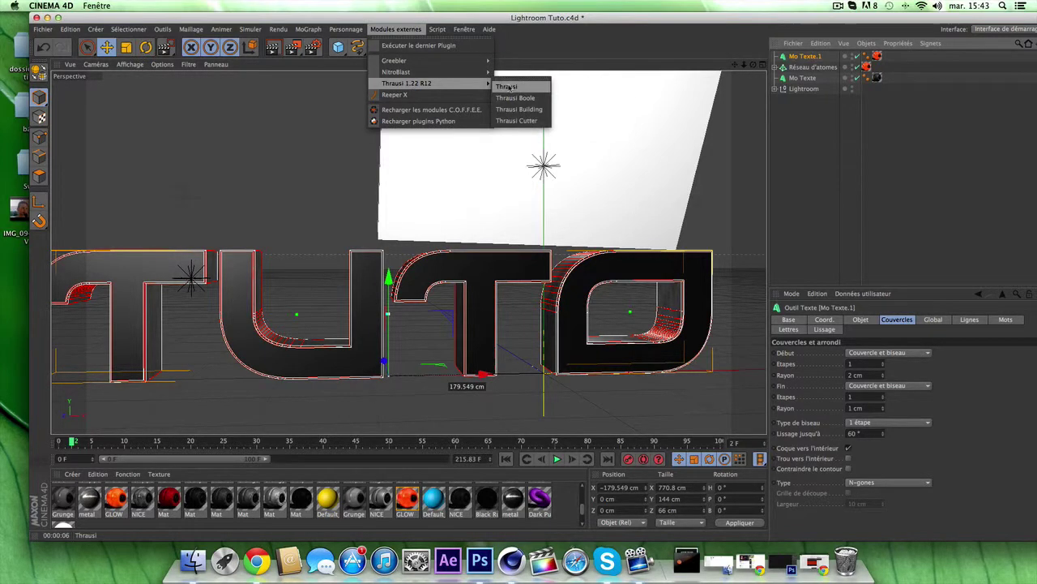
pyautogui.click(507, 86)
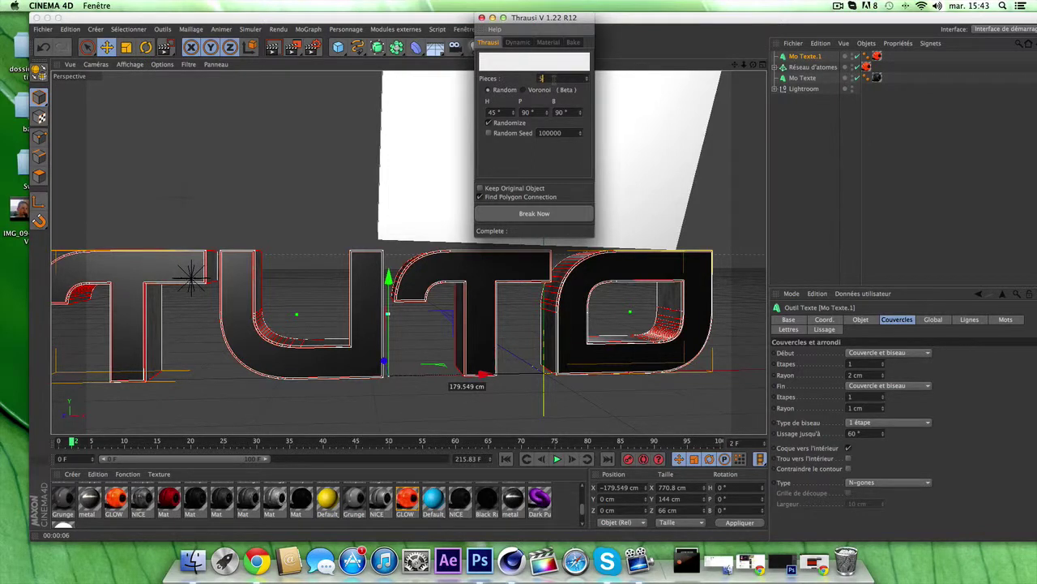
pyautogui.click(546, 214)
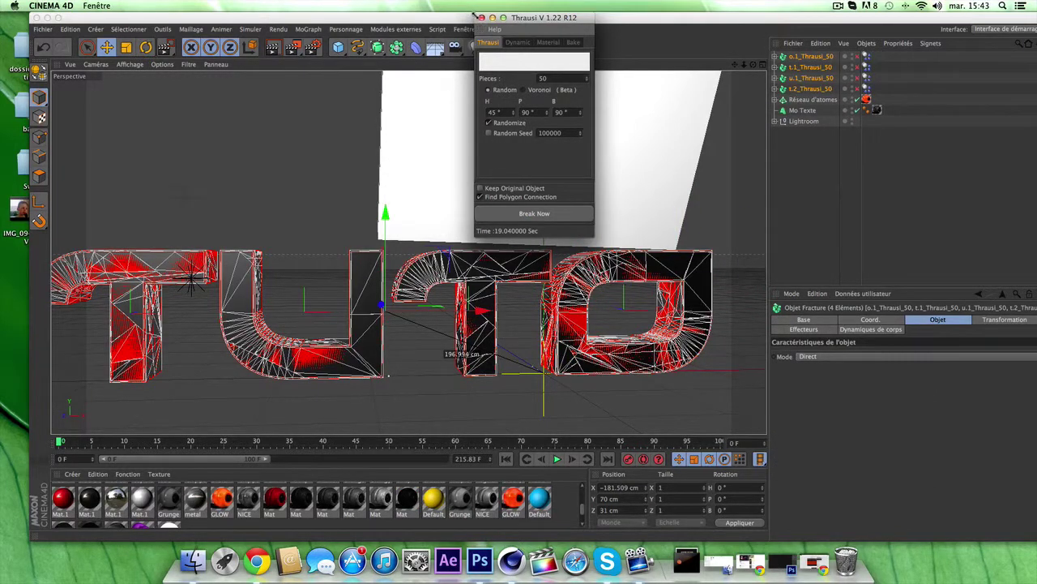
pyautogui.click(480, 17)
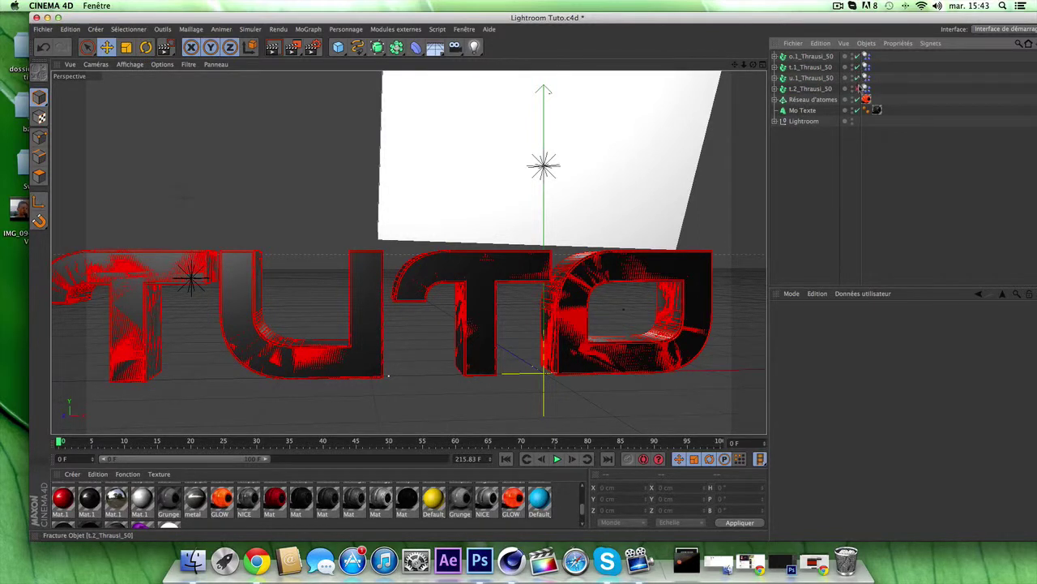
# Step: Apply a Randomisation effector to the four Thrausi fracture objects
pyautogui.click(832, 89)
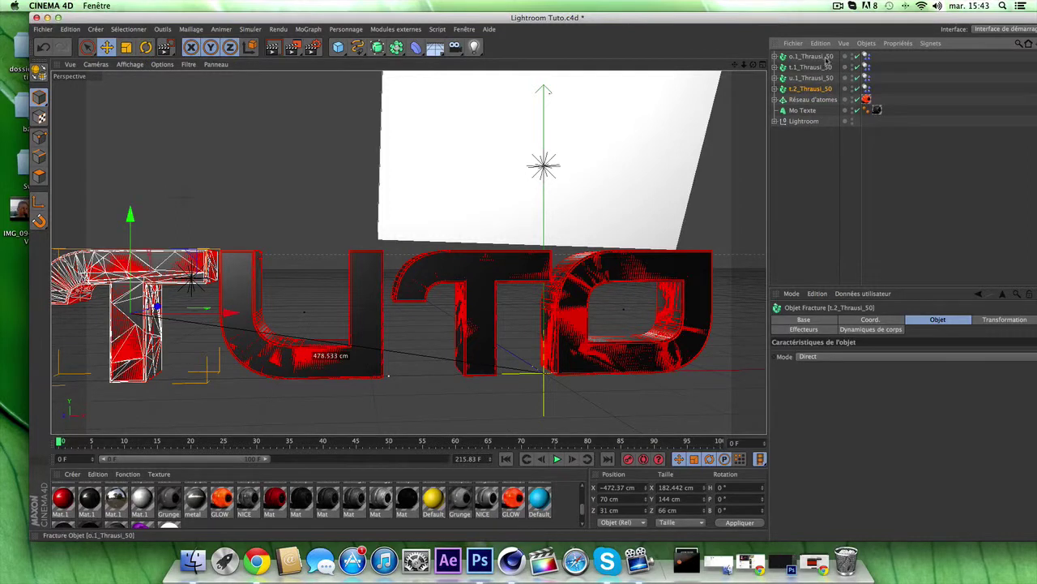
pyautogui.keyDown('shift'); pyautogui.click(827, 56); pyautogui.keyUp('shift')
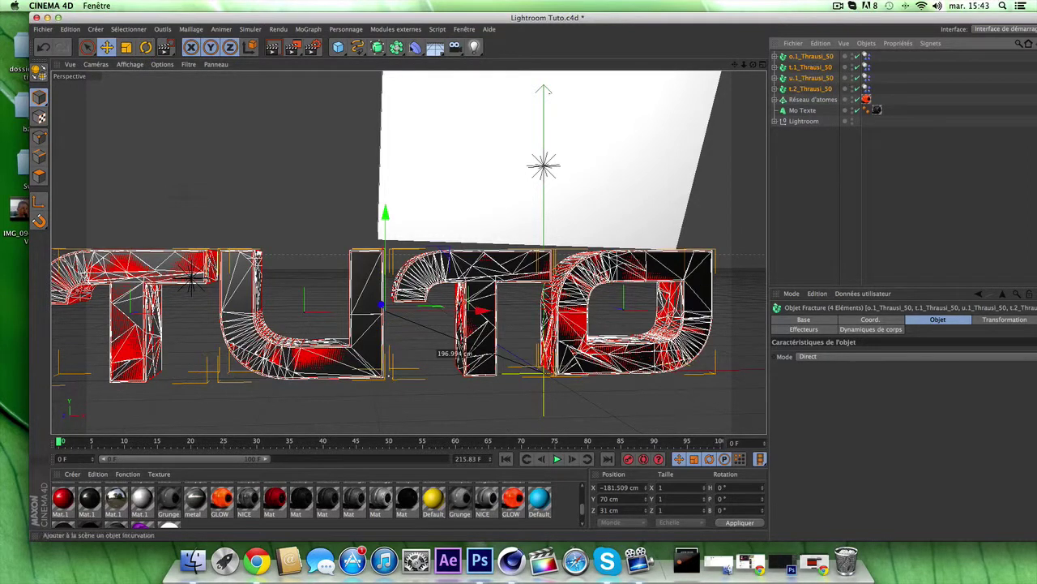
pyautogui.click(314, 31)
pyautogui.moveTo(315, 47)
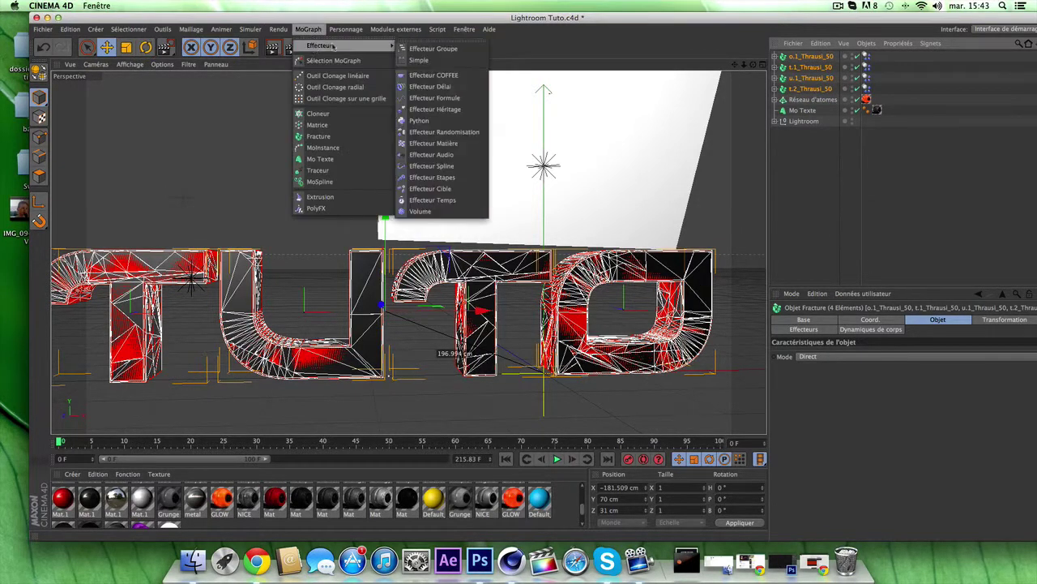
pyautogui.click(444, 132)
pyautogui.click(789, 207)
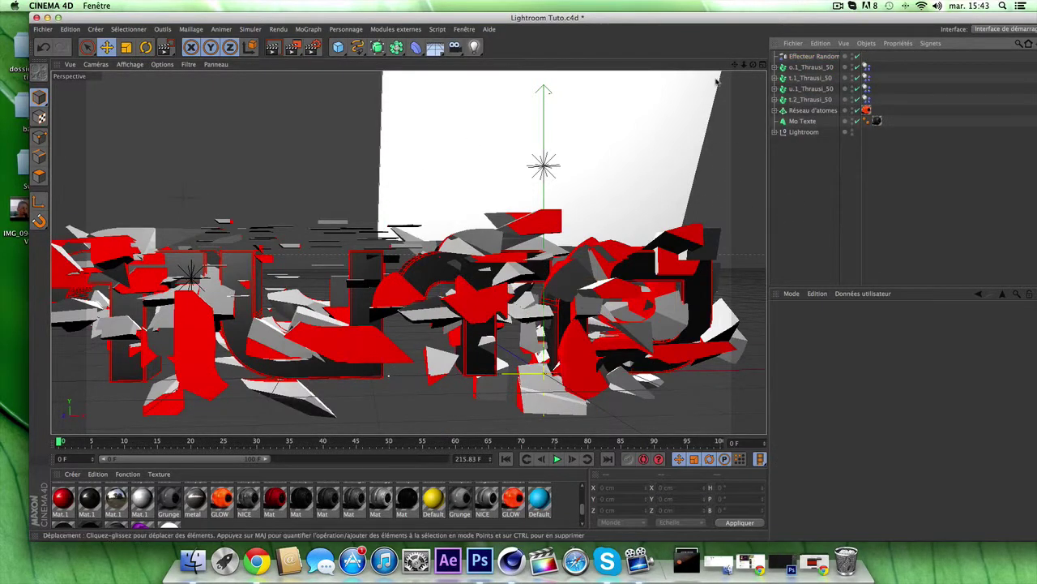
# Step: Group the Randomisation effector with the four Thrausi objects and move the group behind the text to about Z 63 cm
pyautogui.moveTo(753, 64); pyautogui.dragTo(744, 71)
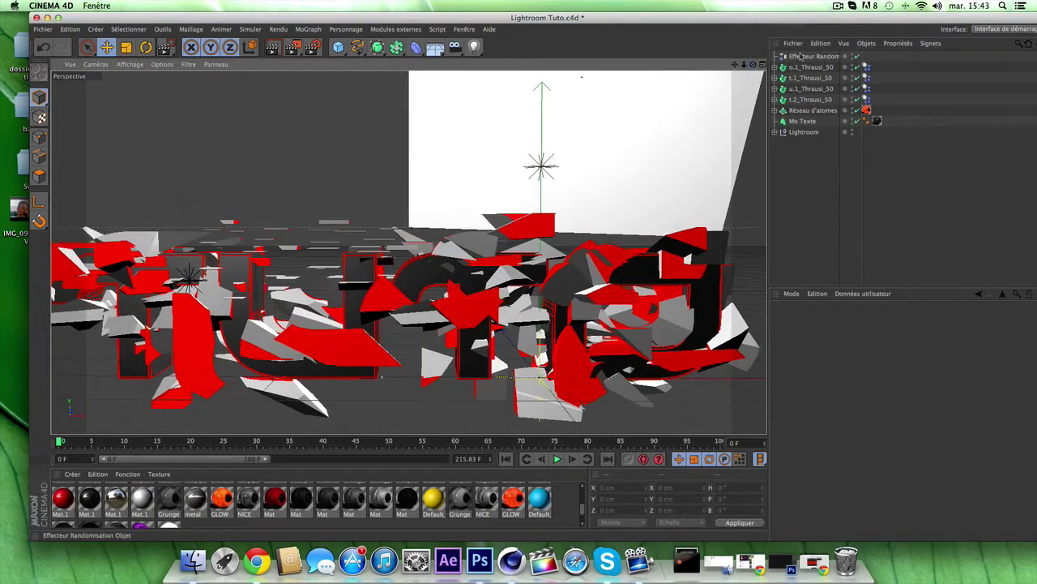
pyautogui.click(801, 56)
pyautogui.keyDown('shift'); pyautogui.click(806, 99); pyautogui.keyUp('shift')
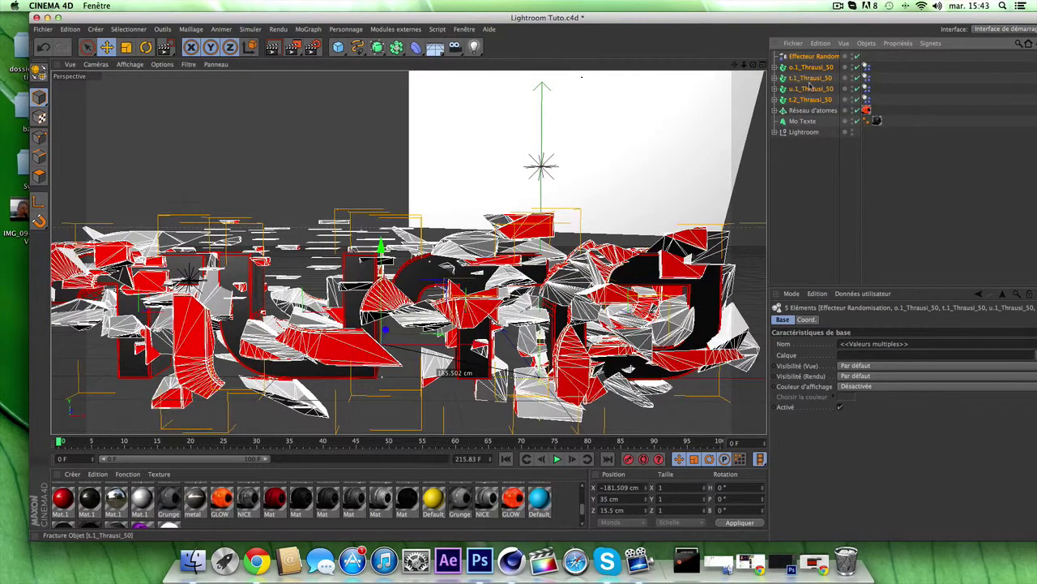
pyautogui.rightClick(810, 78)
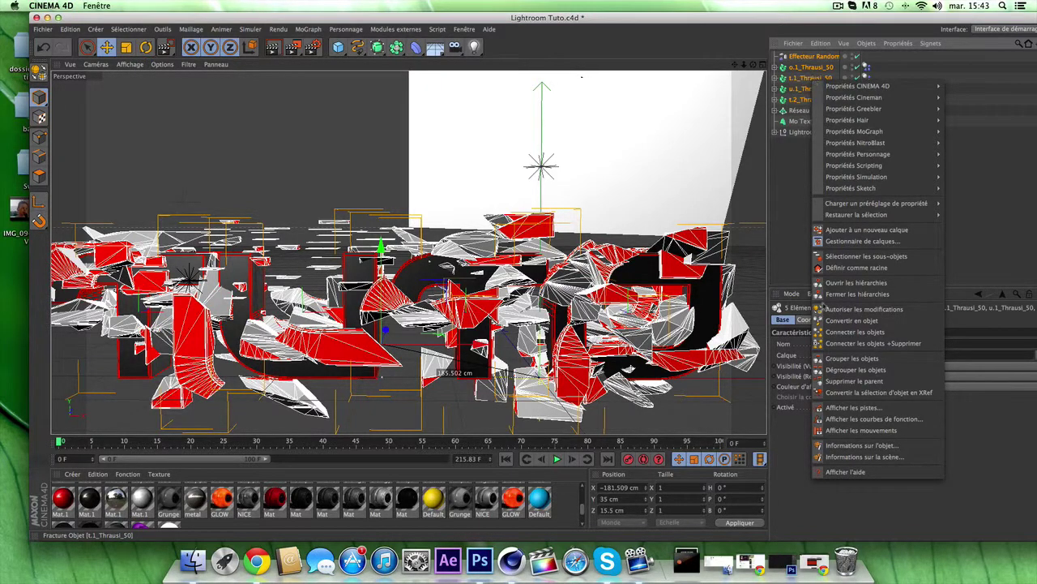
pyautogui.click(865, 359)
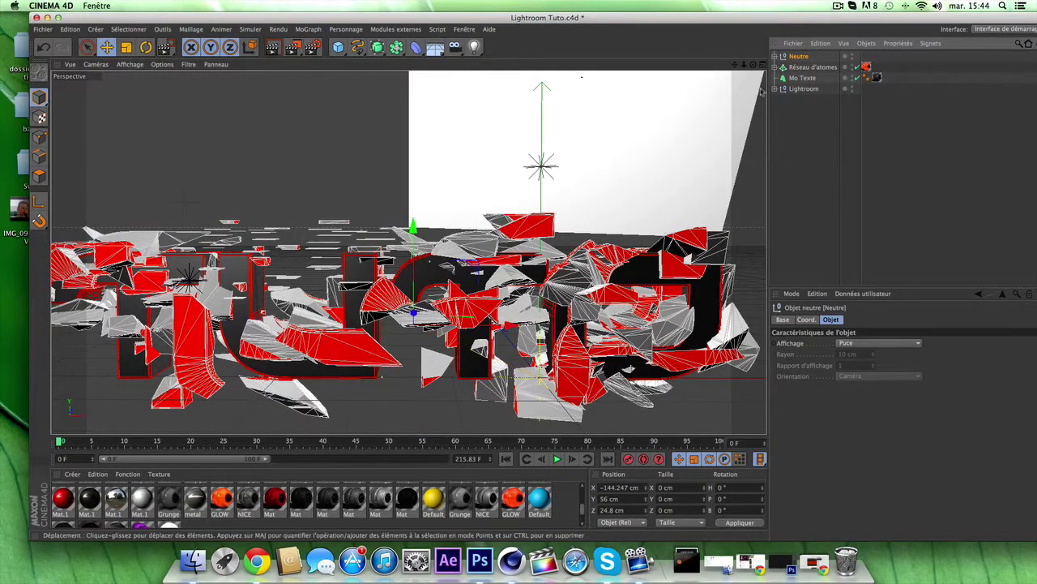
pyautogui.keyDown('alt'); pyautogui.moveTo(406, 283); pyautogui.dragTo(356, 287); pyautogui.keyUp('alt')
pyautogui.moveTo(402, 315)
pyautogui.mouseDown()
pyautogui.moveTo(388, 308)
pyautogui.moveTo(395, 314)
pyautogui.mouseUp()
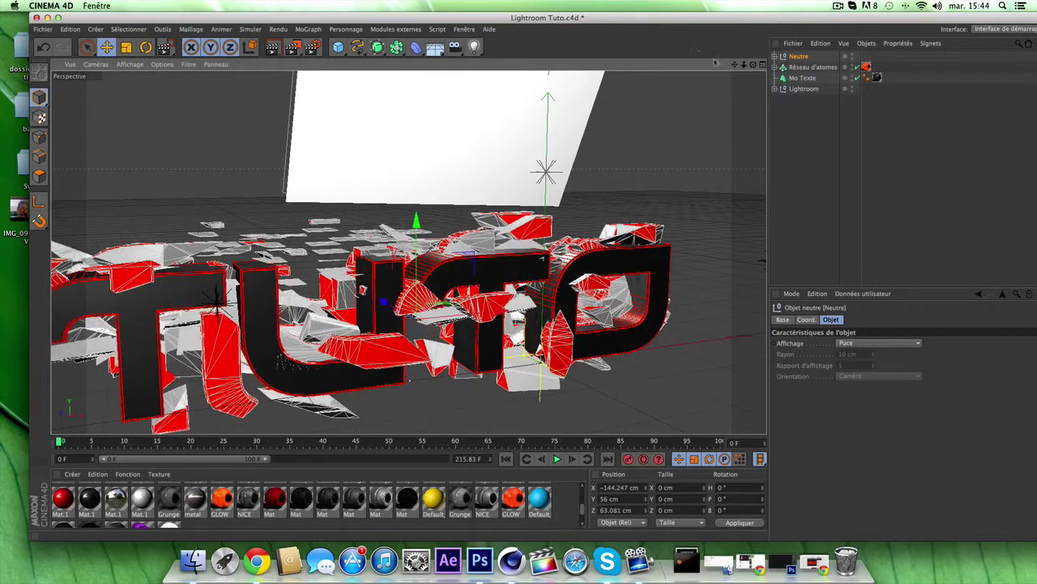
# Step: Set the falloff influence of the Randomisation effector to 93 %, with its scale at 100 %
pyautogui.click(775, 56)
pyautogui.click(810, 67)
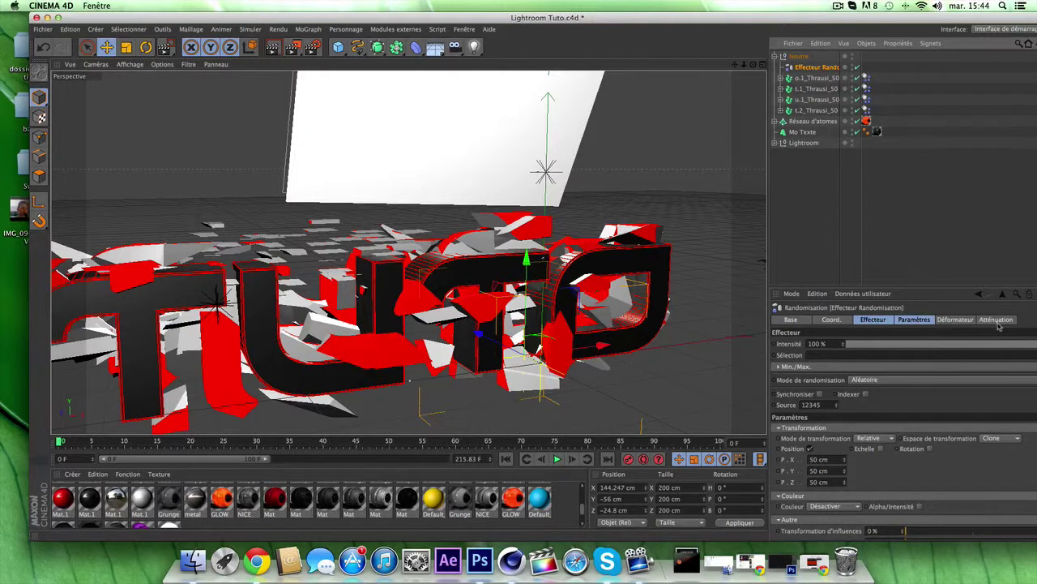
pyautogui.click(994, 320)
pyautogui.moveTo(972, 365); pyautogui.dragTo(1013, 378)
pyautogui.click(465, 29)
pyautogui.click(506, 31)
pyautogui.doubleClick(544, 18)
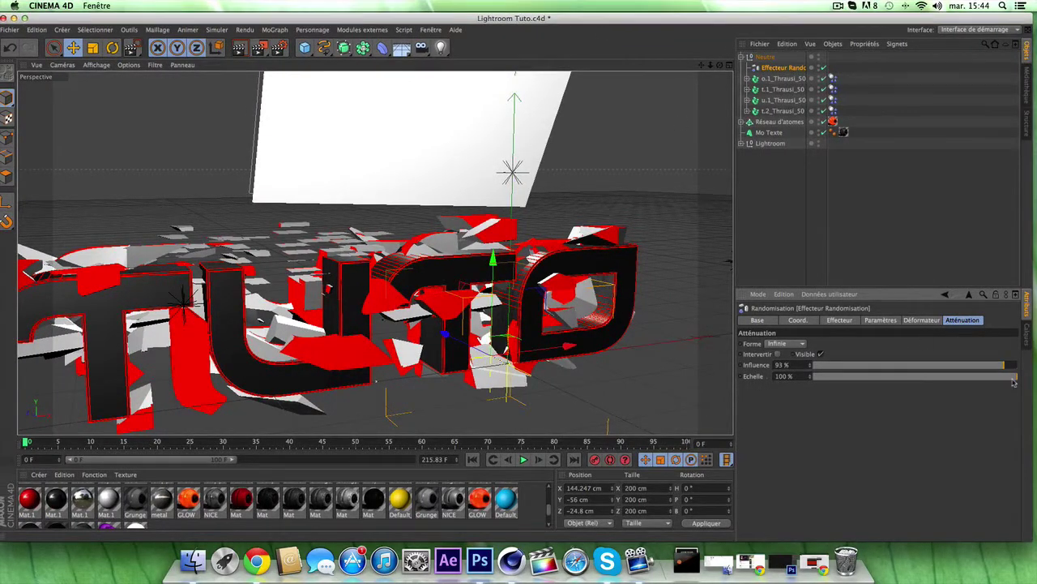
pyautogui.moveTo(1013, 382); pyautogui.dragTo(1020, 381)
# Step: Rotate the Randomisation effector to a bank angle of about -33°
pyautogui.moveTo(719, 65); pyautogui.dragTo(691, 69)
pyautogui.click(113, 47)
pyautogui.moveTo(436, 296); pyautogui.dragTo(485, 304)
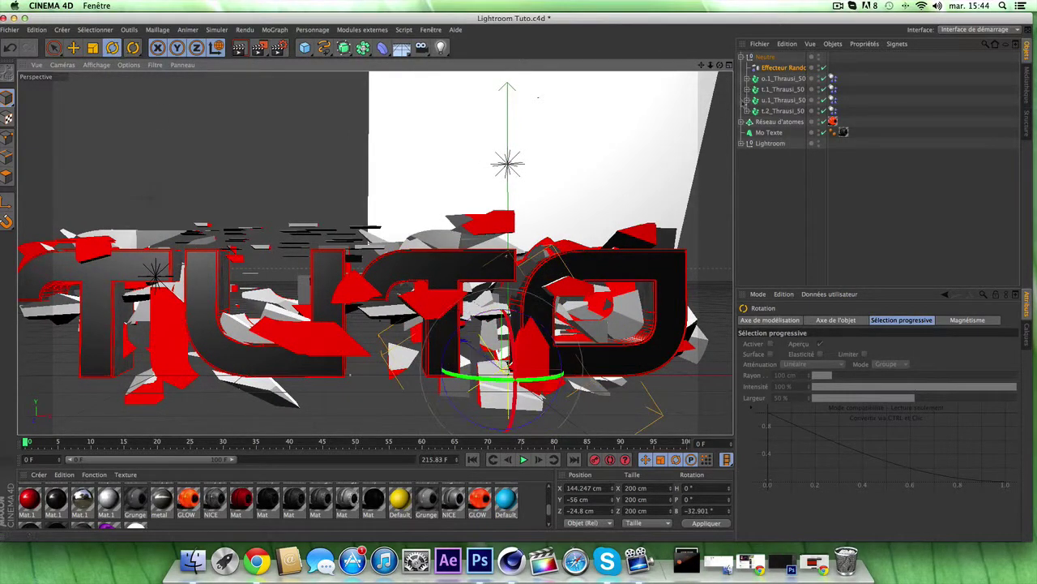
# Step: Rotate the four Thrausi fracture objects together to a heading of 356°
pyautogui.click(770, 79)
pyautogui.keyDown('shift'); pyautogui.click(774, 111); pyautogui.keyUp('shift')
pyautogui.moveTo(329, 315); pyautogui.dragTo(321, 316)
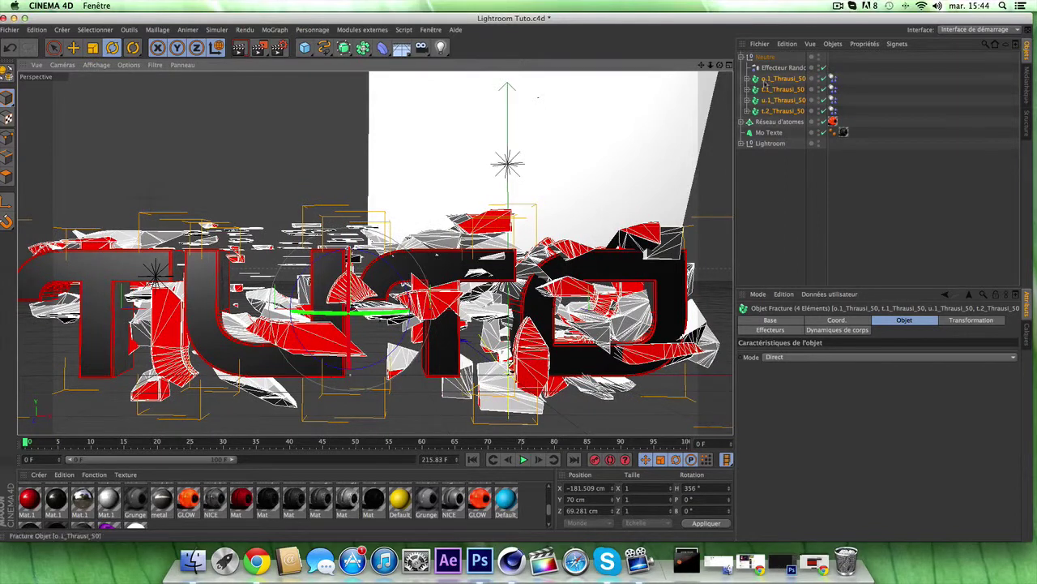
# Step: Enable rotation alongside position on the Randomisation effector, with R.H 553°, R.P 162° and R.B 589°
pyautogui.click(780, 68)
pyautogui.click(881, 320)
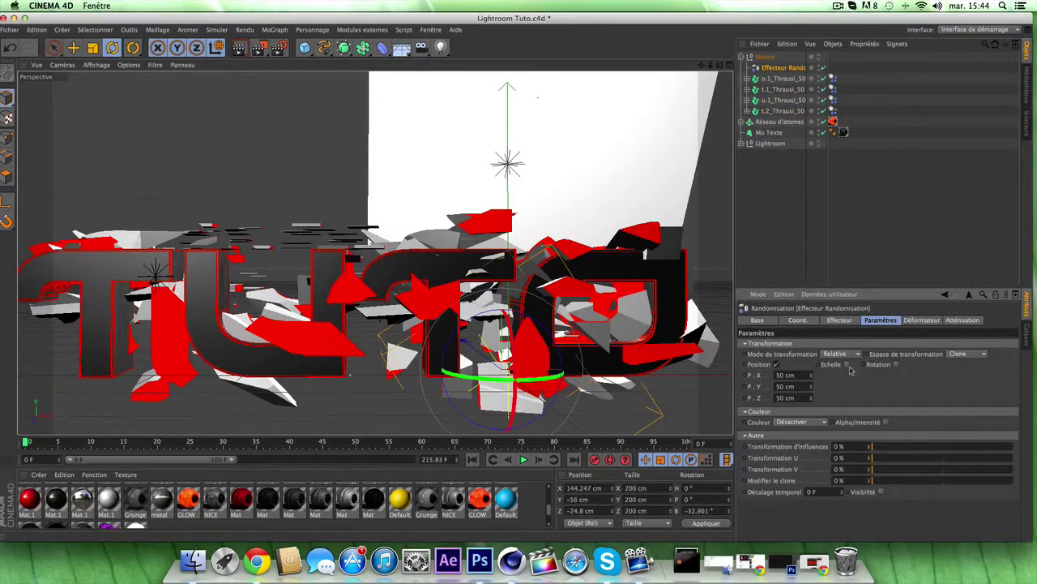
pyautogui.click(777, 364)
pyautogui.click(872, 364)
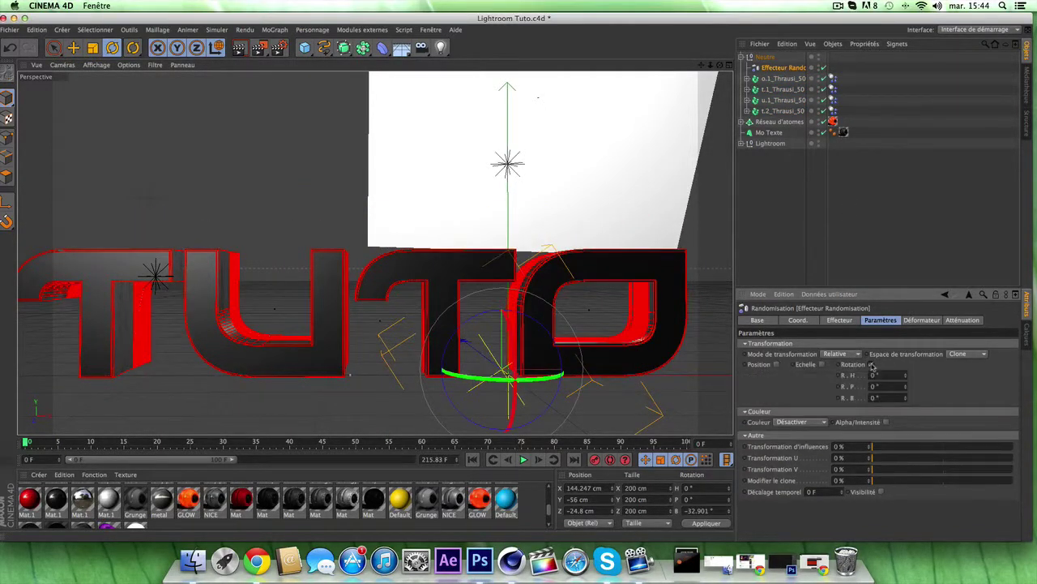
pyautogui.click(872, 365)
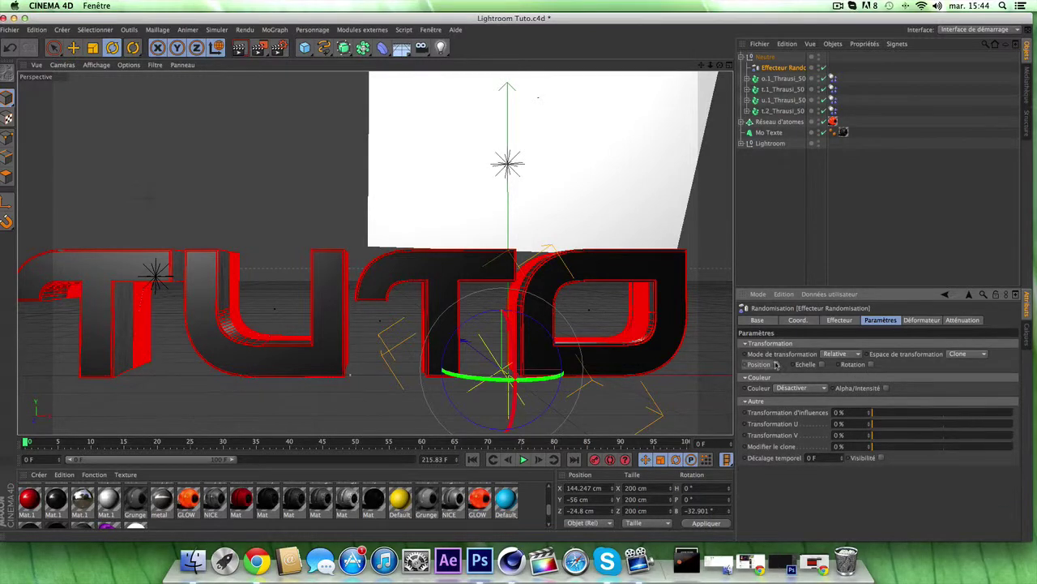
pyautogui.click(777, 365)
pyautogui.click(896, 365)
pyautogui.moveTo(931, 374); pyautogui.dragTo(932, 400)
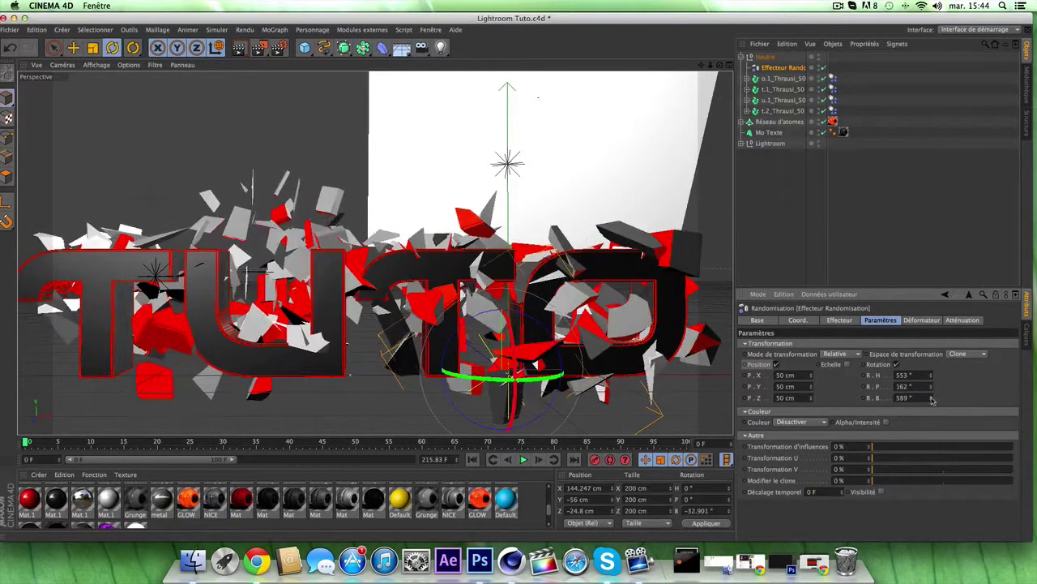
pyautogui.click(851, 211)
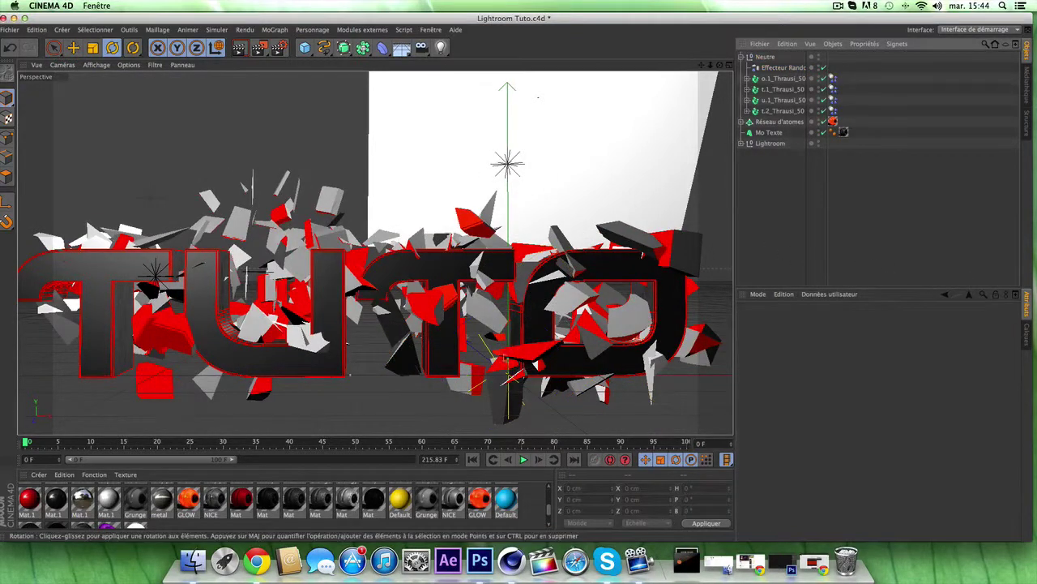
# Step: Lower the U's Thrausi fragments to about Y -21 cm, rotate them freely, and collapse the Neutre group
pyautogui.click(774, 79)
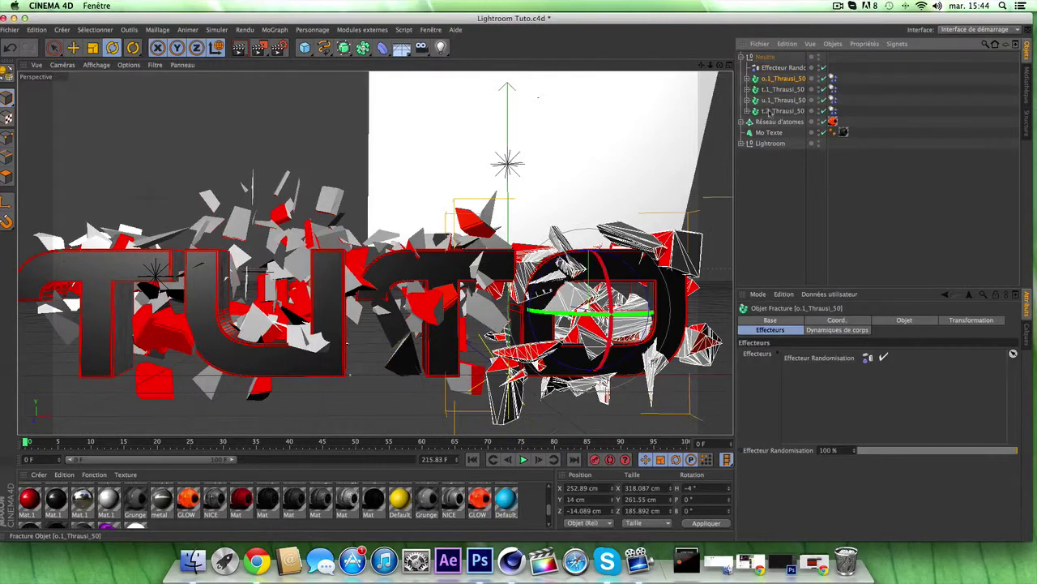
pyautogui.click(779, 89)
pyautogui.click(779, 99)
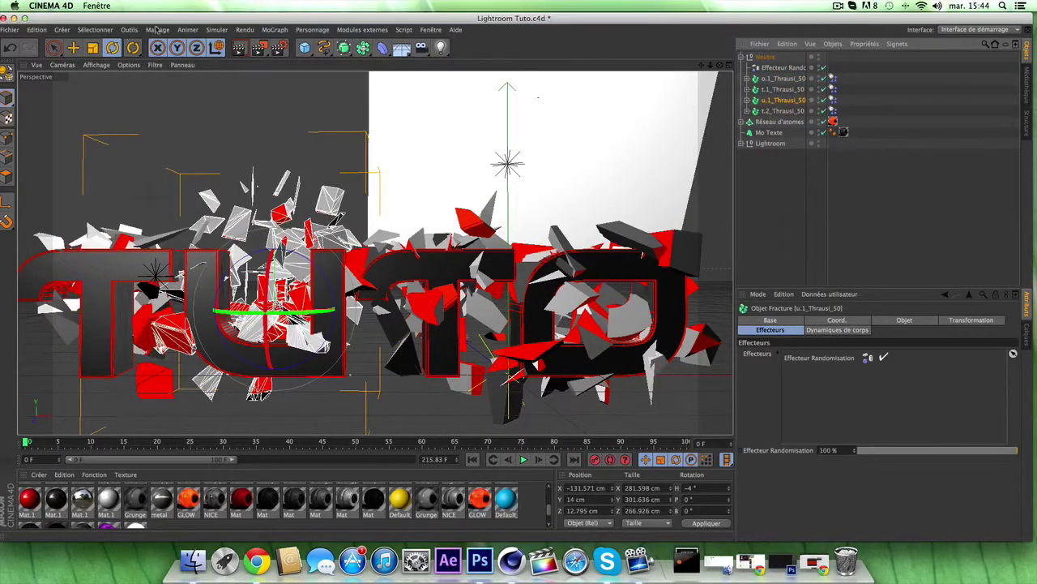
pyautogui.press('e')
pyautogui.moveTo(276, 285); pyautogui.dragTo(275, 312)
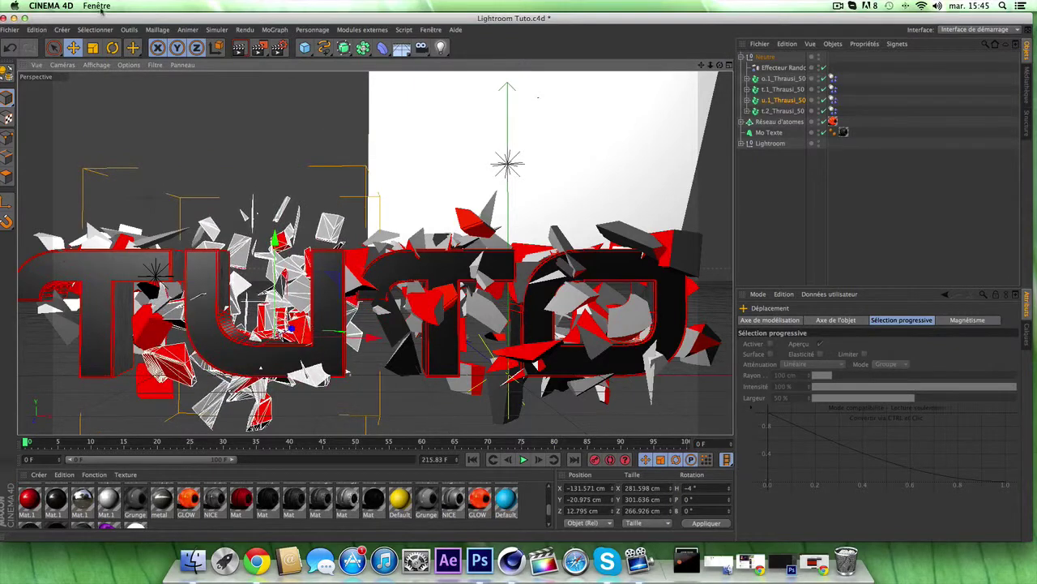
pyautogui.click(111, 49)
pyautogui.moveTo(304, 288); pyautogui.dragTo(286, 269)
pyautogui.click(808, 208)
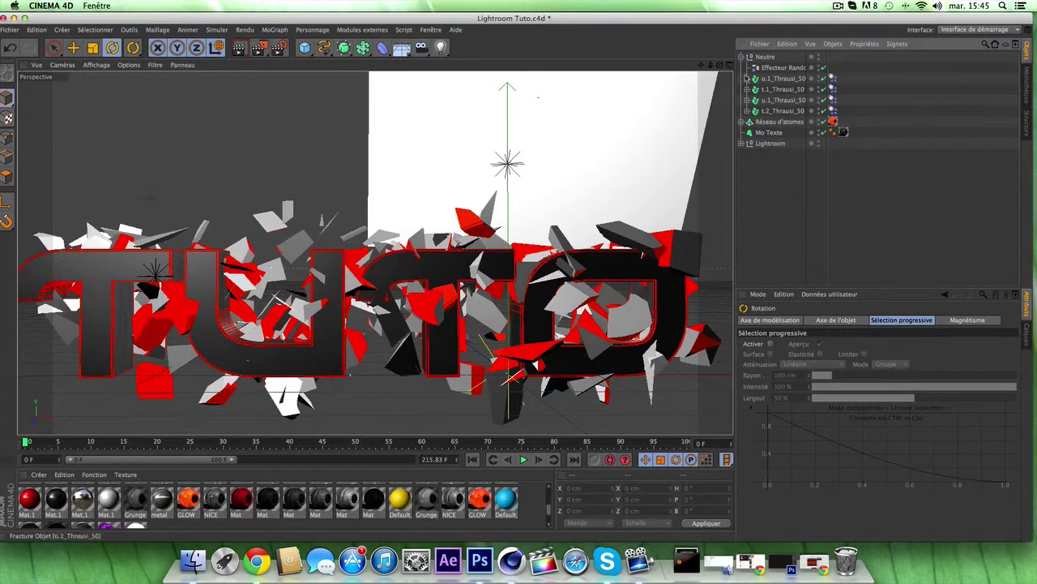
pyautogui.click(741, 57)
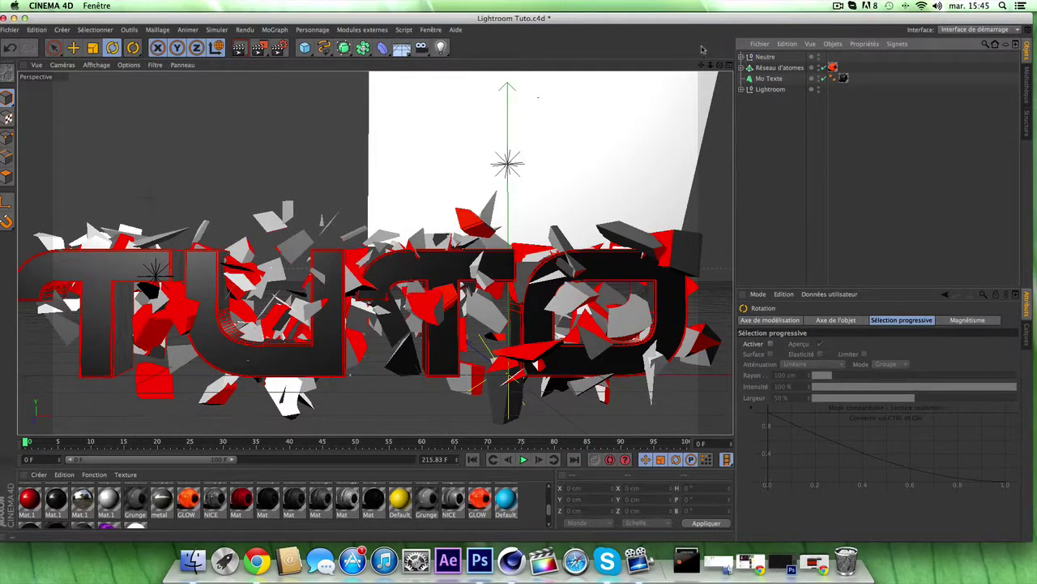
# Step: View the Tuz Sick Text.png reference image from the desktop, and return to the Cinema 4D scene
pyautogui.moveTo(707, 22); pyautogui.dragTo(761, 419)
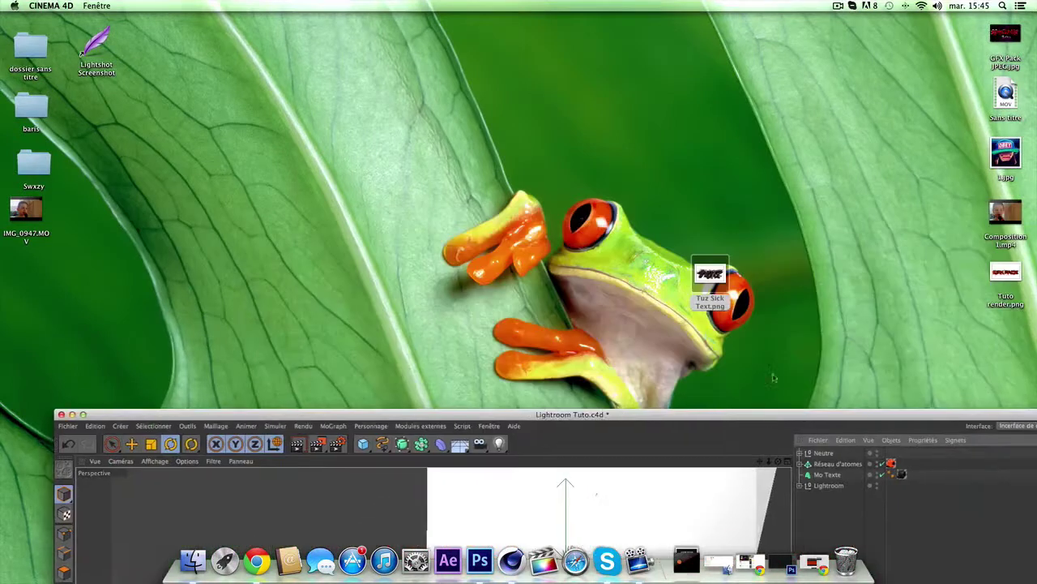
pyautogui.doubleClick(716, 277)
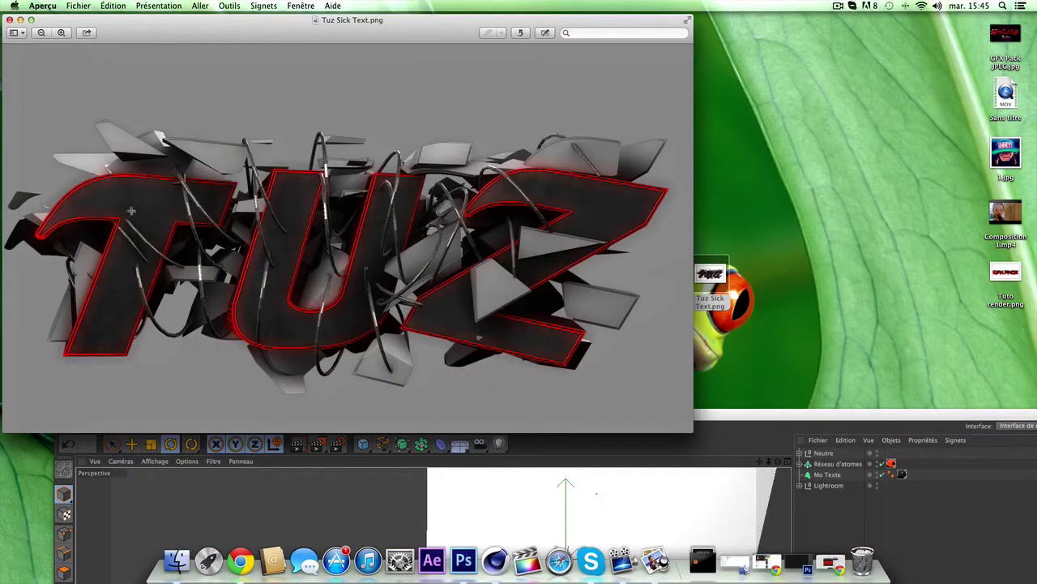
pyautogui.click(9, 18)
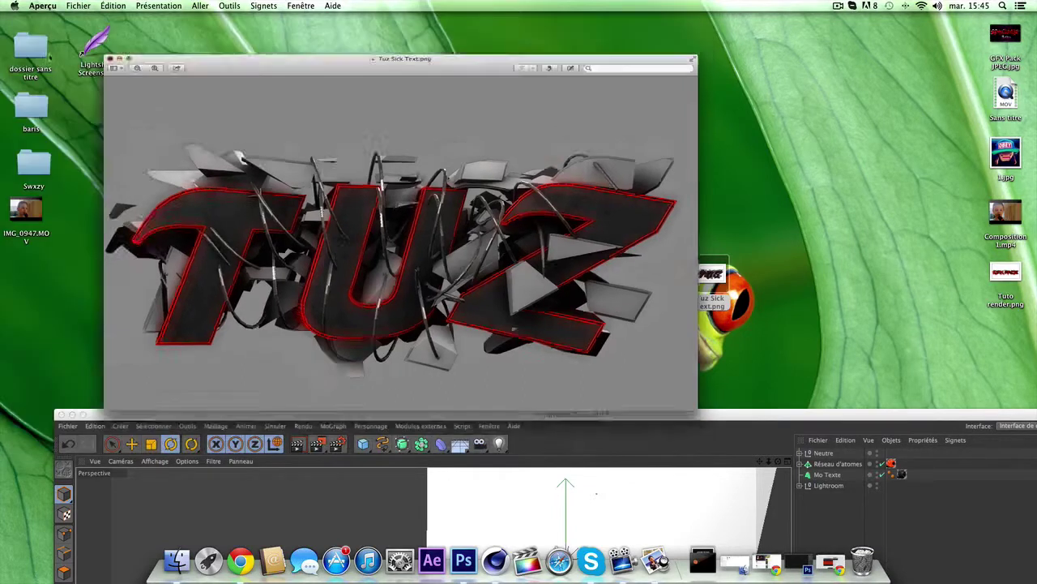
pyautogui.moveTo(472, 409); pyautogui.dragTo(393, 4)
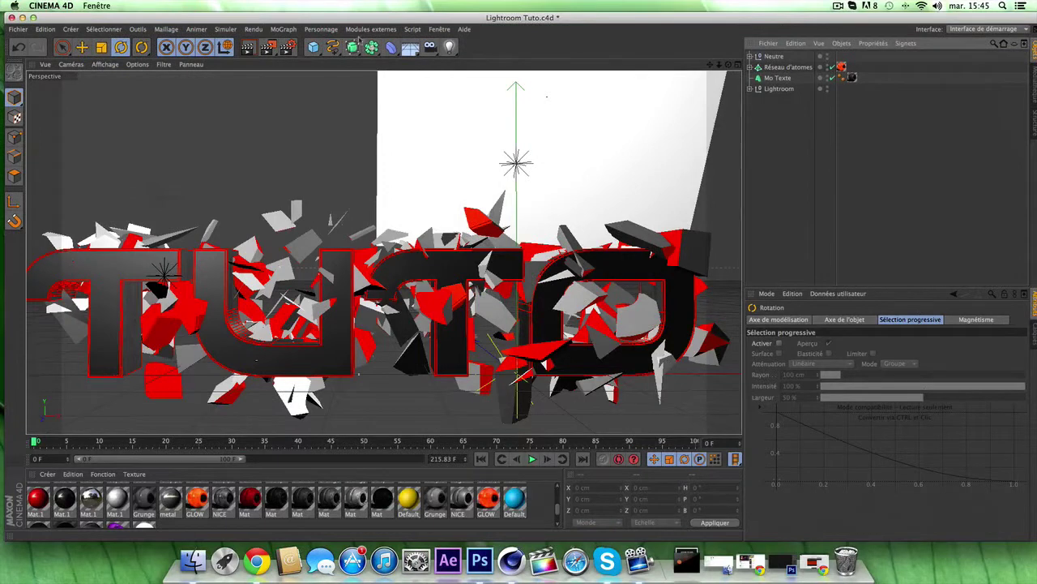
# Step: Add a Reeper X rope object to the scene from the external modules
pyautogui.click(366, 29)
pyautogui.moveTo(405, 81)
pyautogui.click(509, 117)
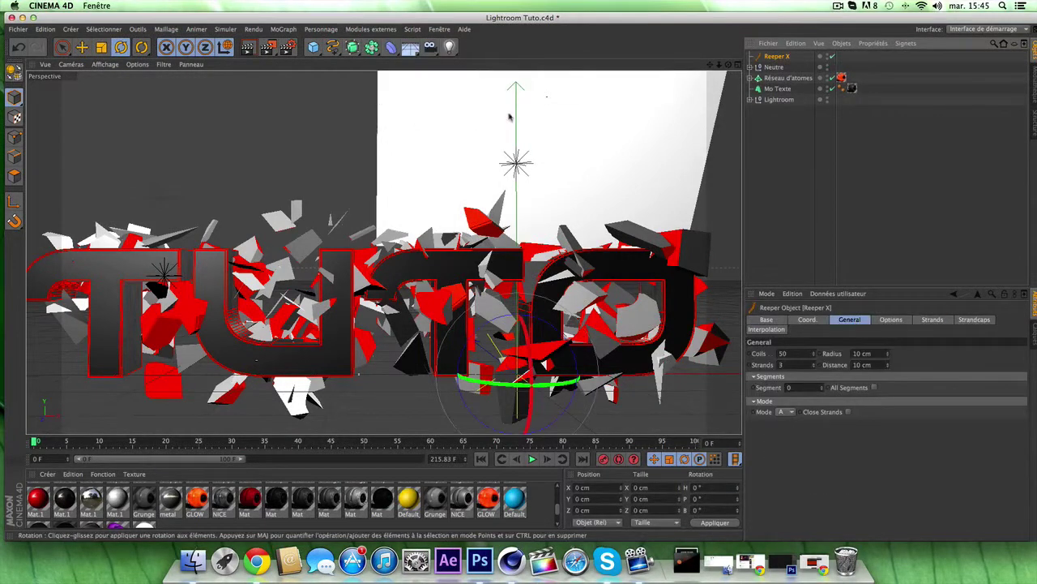
pyautogui.press('e')
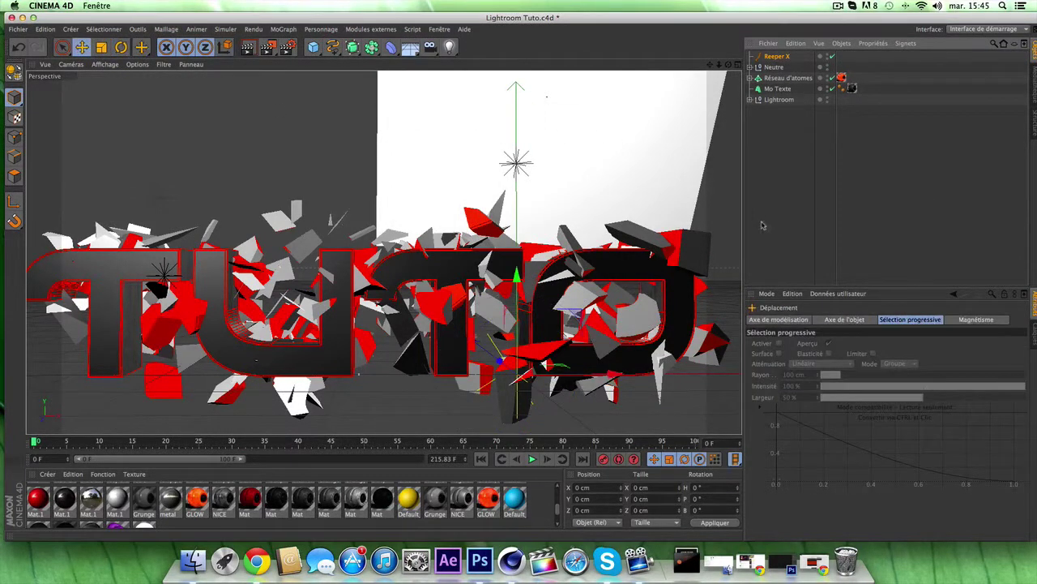
pyautogui.click(772, 57)
pyautogui.click(770, 196)
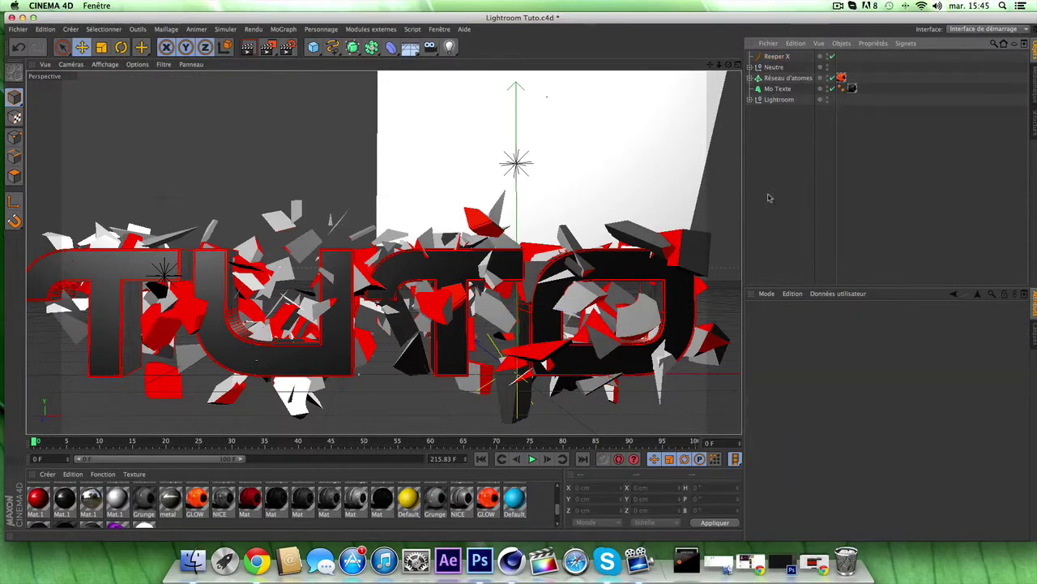
# Step: Draw two wavy freehand splines across the TUTO letters
pyautogui.click(334, 47)
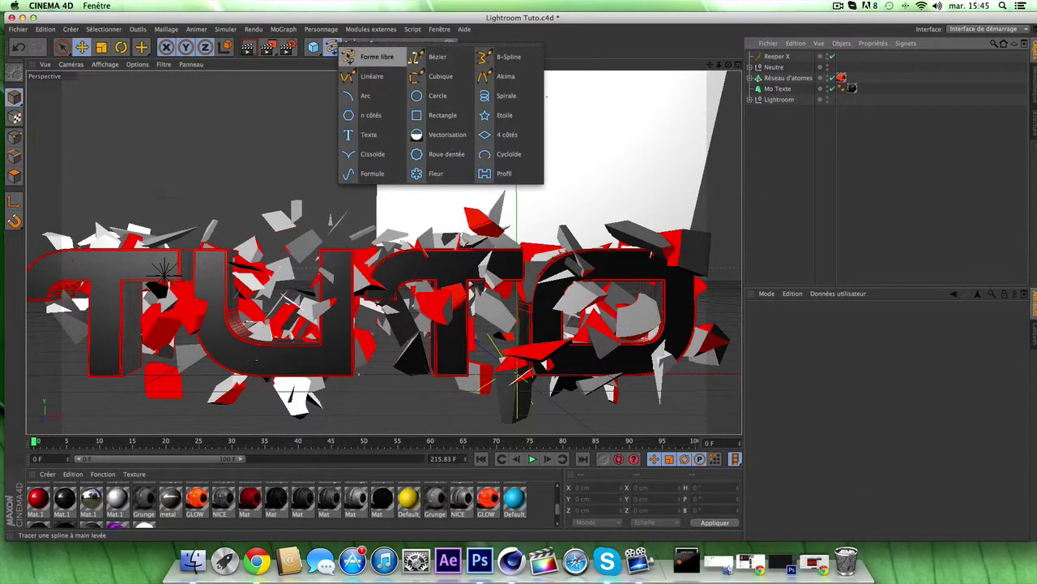
pyautogui.click(349, 56)
pyautogui.click(348, 56)
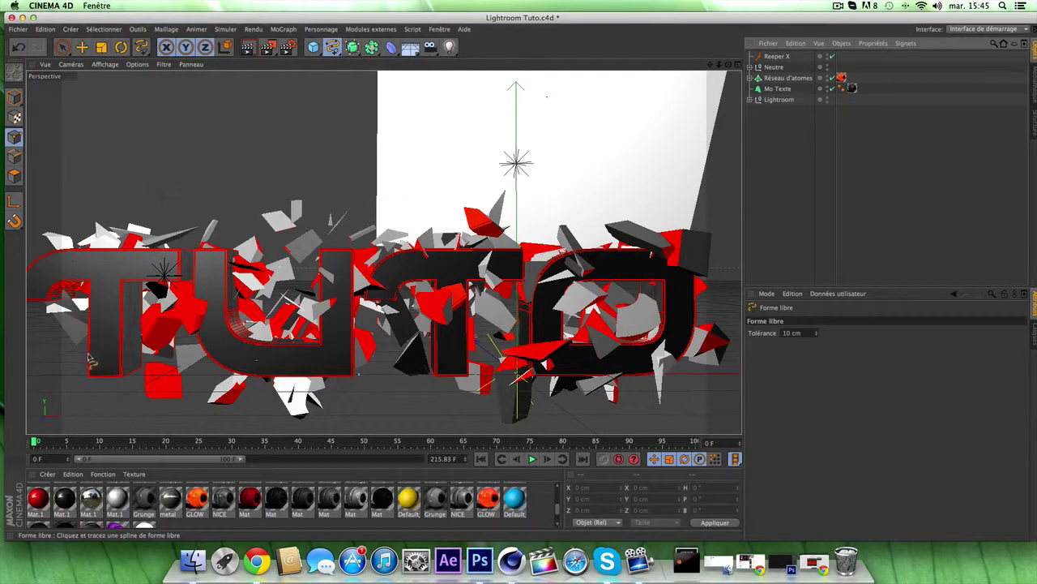
pyautogui.moveTo(89, 361); pyautogui.dragTo(237, 268)
pyautogui.moveTo(316, 312); pyautogui.dragTo(482, 288)
pyautogui.moveTo(672, 304); pyautogui.dragTo(677, 302)
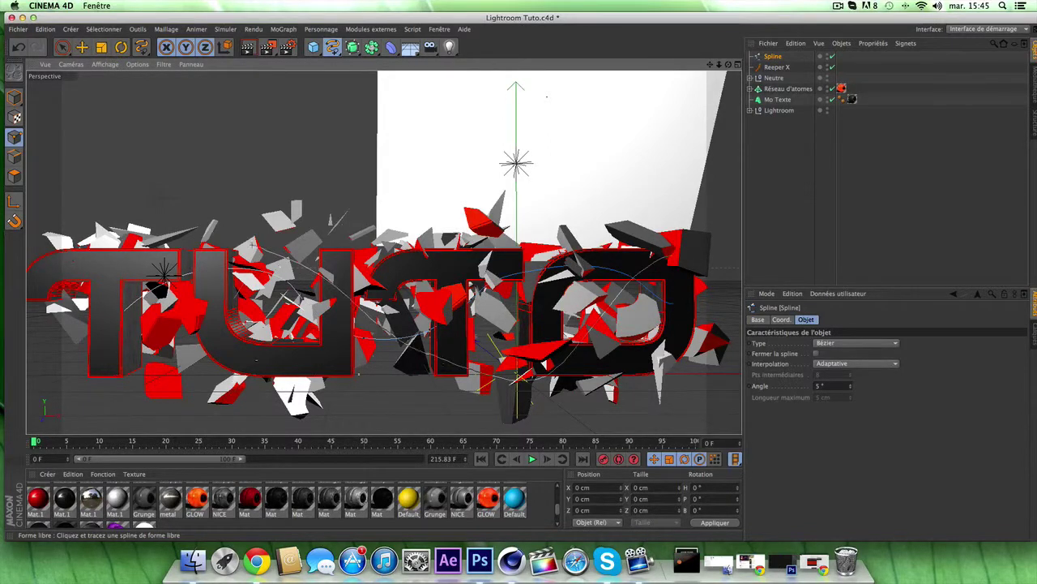
pyautogui.click(107, 292)
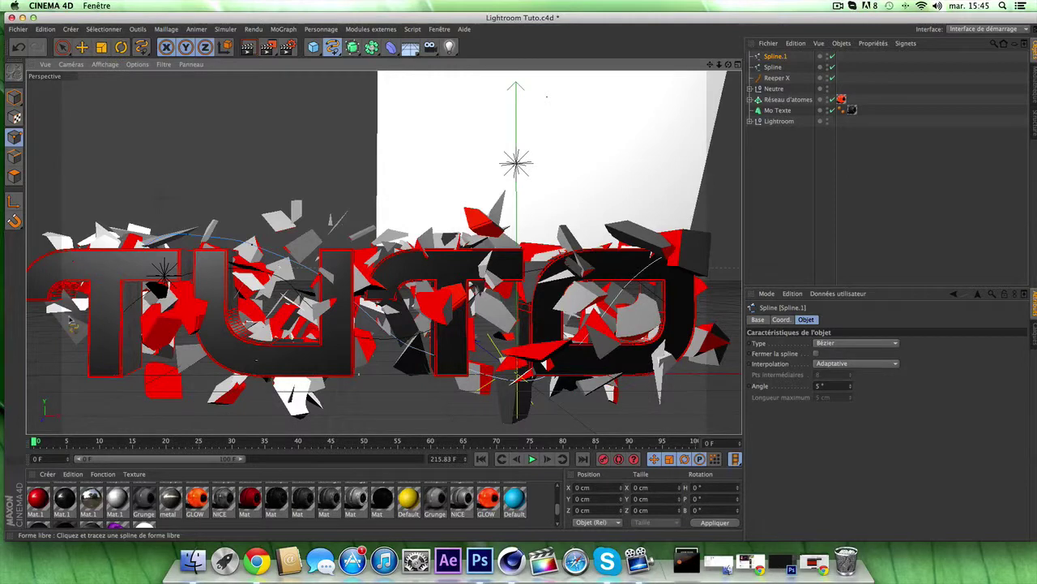
# Step: Draw a third freehand spline arching above the U and curling around the O, undoing the first attempt at it
pyautogui.moveTo(94, 329)
pyautogui.mouseDown()
pyautogui.moveTo(381, 204)
pyautogui.moveTo(519, 312)
pyautogui.mouseUp()
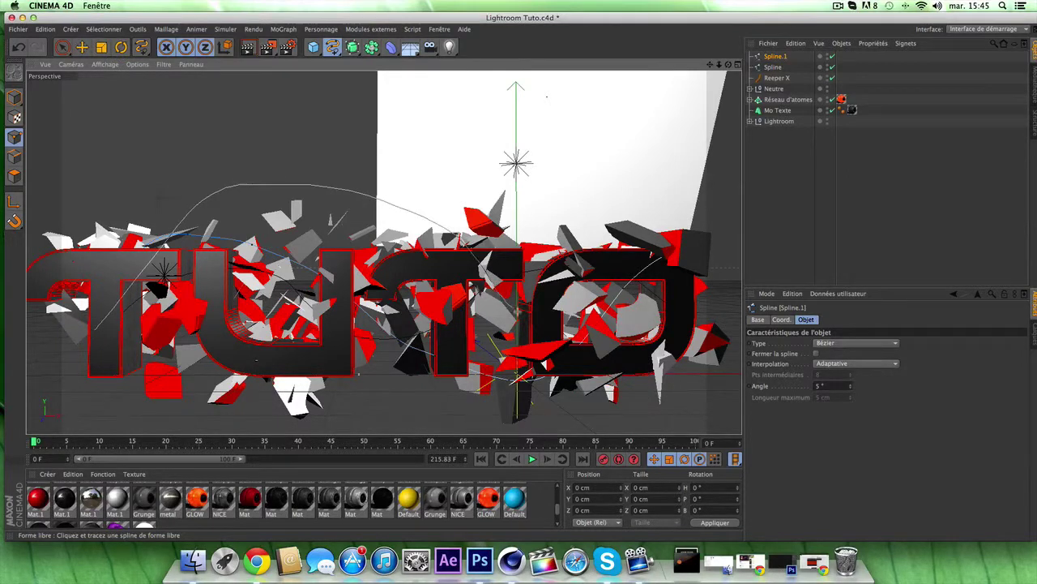
pyautogui.press('super+z')
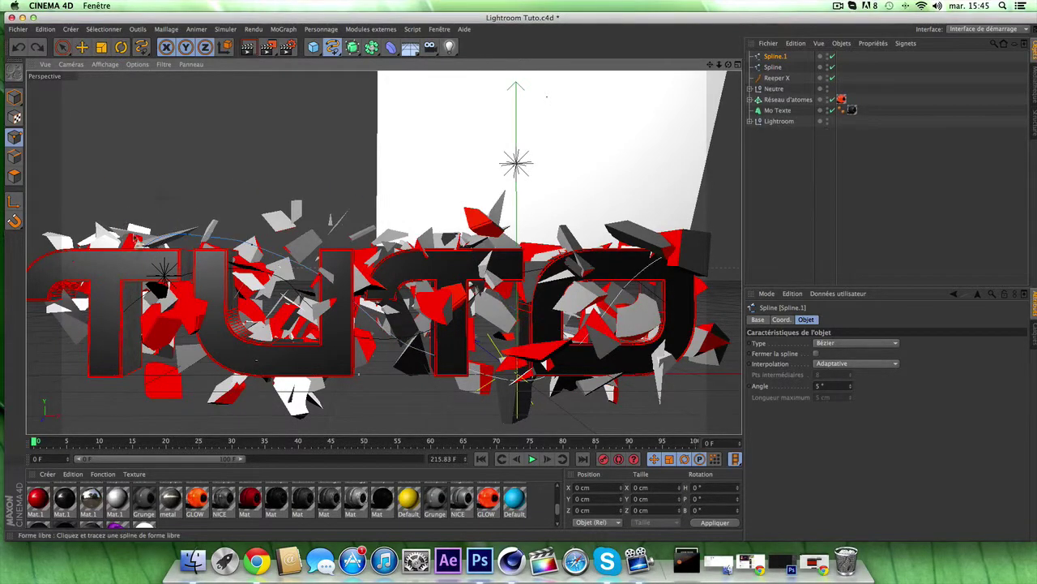
pyautogui.moveTo(120, 317); pyautogui.dragTo(350, 190)
pyautogui.moveTo(527, 305)
pyautogui.mouseDown()
pyautogui.moveTo(675, 281)
pyautogui.moveTo(658, 268)
pyautogui.mouseUp()
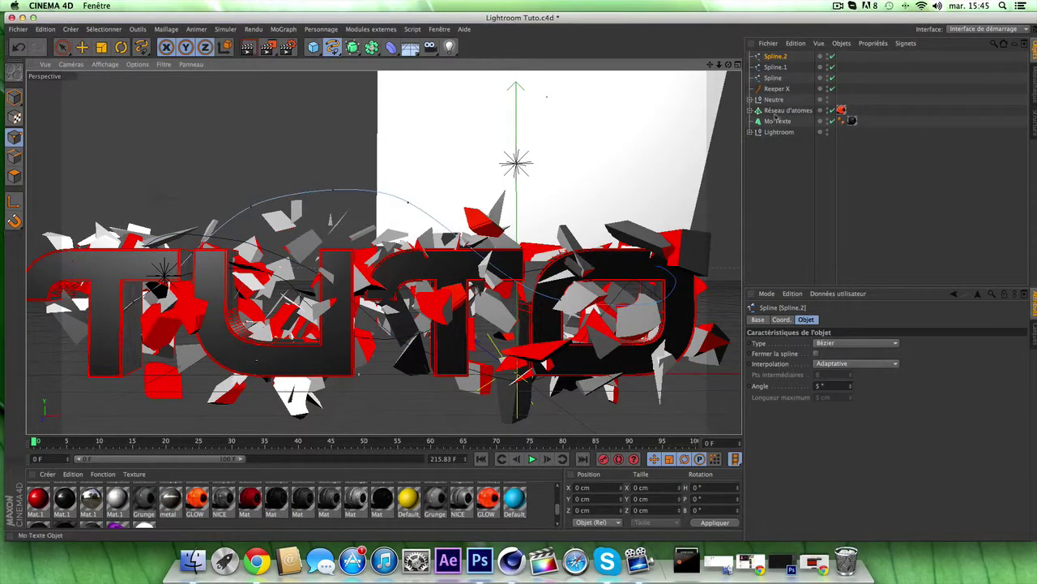
pyautogui.click(774, 77)
pyautogui.click(775, 66)
pyautogui.click(778, 56)
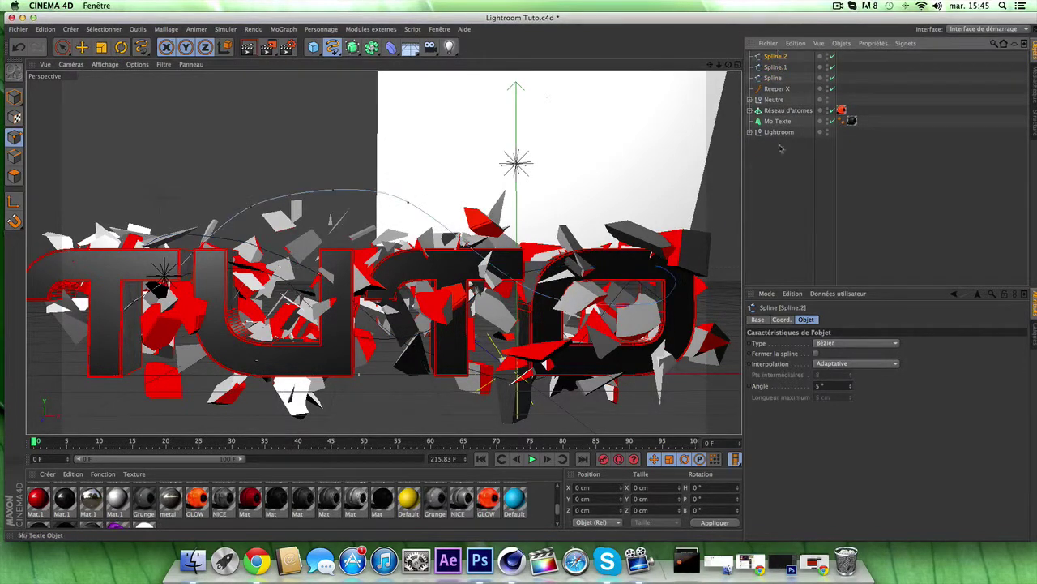
pyautogui.click(782, 149)
# Step: Duplicate the Reeper X object twice so that each spline has its own rope
pyautogui.click(781, 88)
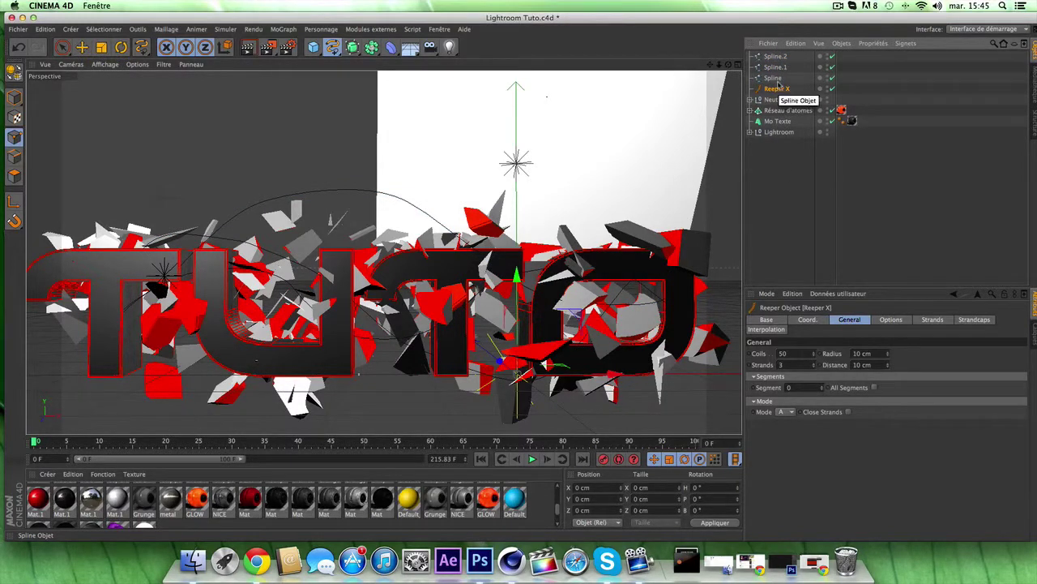
pyautogui.press('super+c')
pyautogui.press('super+v')
pyautogui.press('super+v')
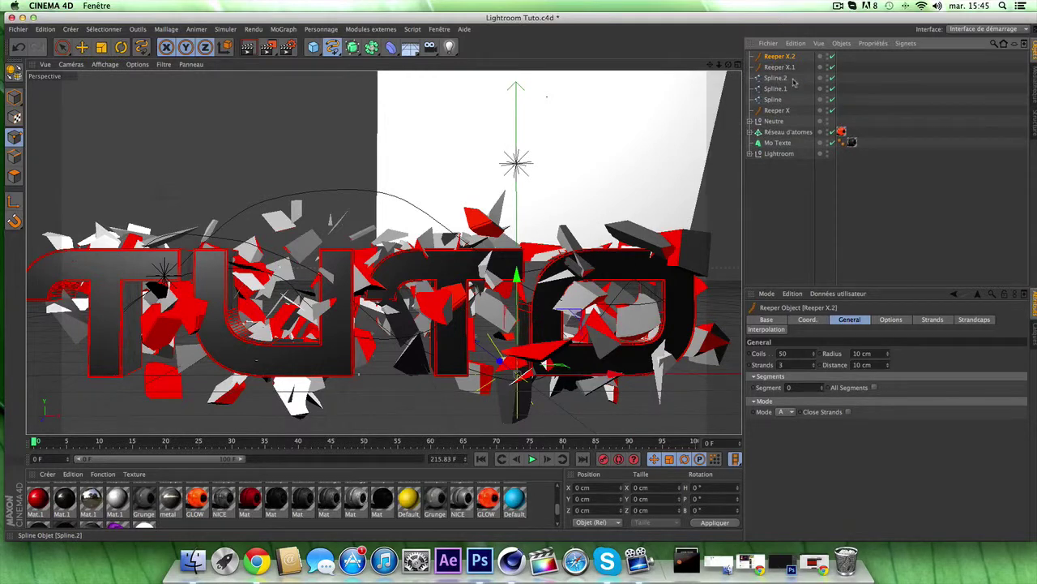
# Step: Nest Spline.2, Spline.1 and Spline each under its own Reeper X object and collapse the three hierarchies
pyautogui.moveTo(793, 60); pyautogui.dragTo(791, 58)
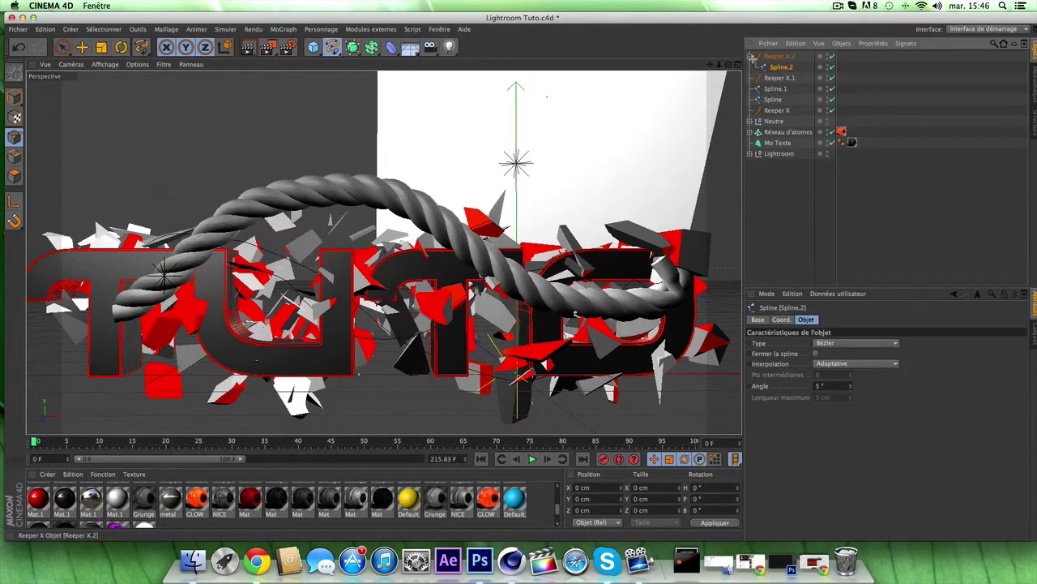
pyautogui.click(754, 65)
pyautogui.click(750, 56)
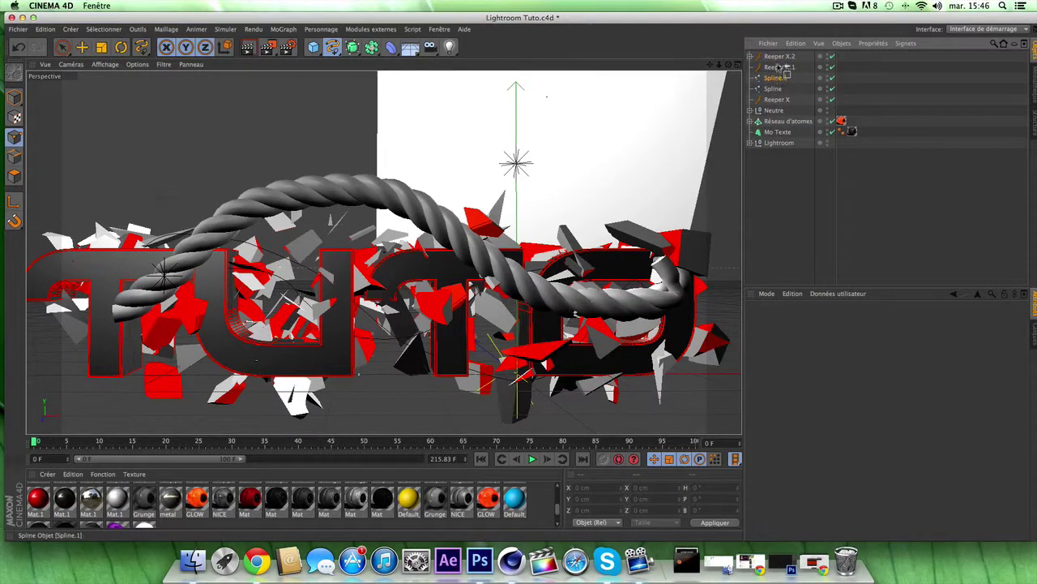
pyautogui.moveTo(786, 68); pyautogui.dragTo(780, 67)
pyautogui.click(778, 66)
pyautogui.click(750, 67)
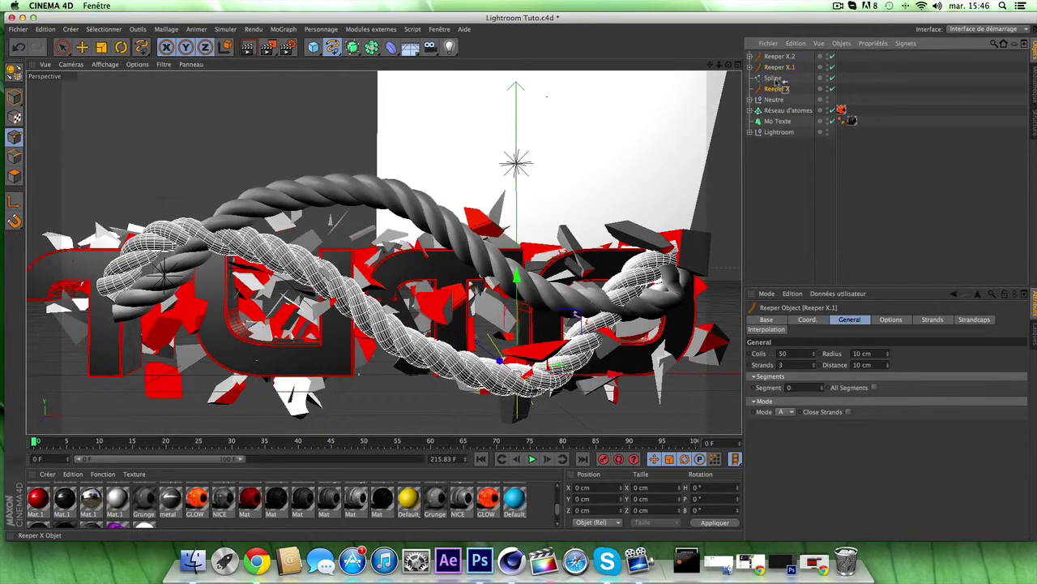
pyautogui.click(775, 80)
pyautogui.moveTo(779, 93); pyautogui.dragTo(778, 90)
pyautogui.click(751, 79)
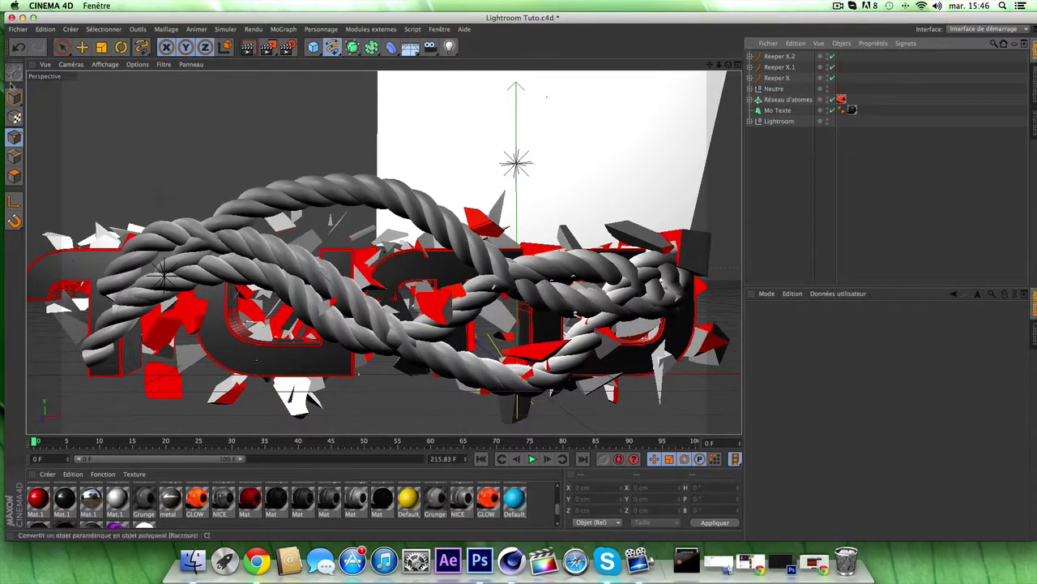
# Step: Set the three Reeper X objects together to a radius of 1 cm, 1 strand and 65 coils
pyautogui.click(782, 58)
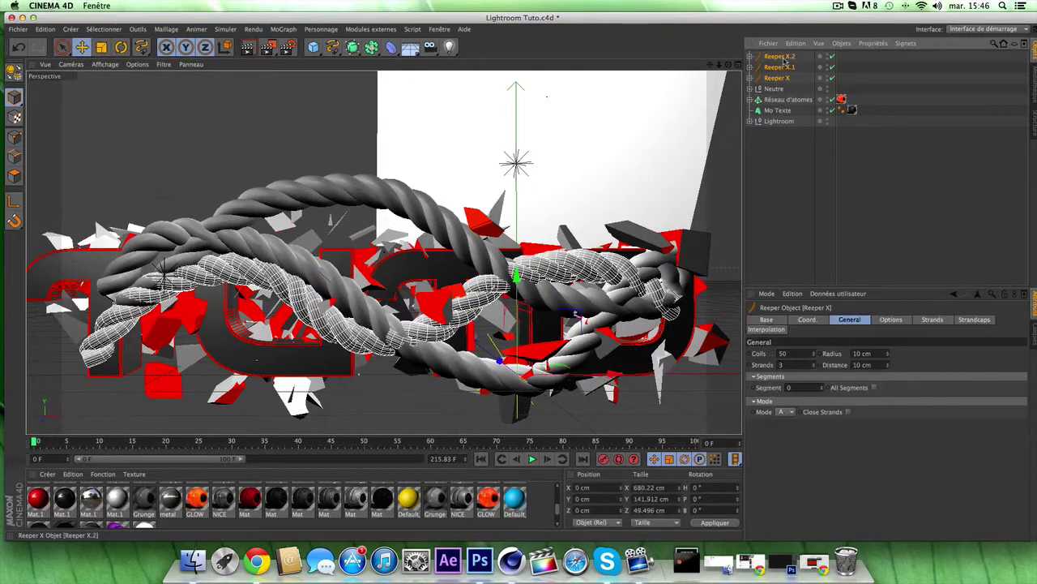
pyautogui.keyDown('shift'); pyautogui.click(777, 78); pyautogui.keyUp('shift')
pyautogui.moveTo(887, 354); pyautogui.dragTo(887, 359)
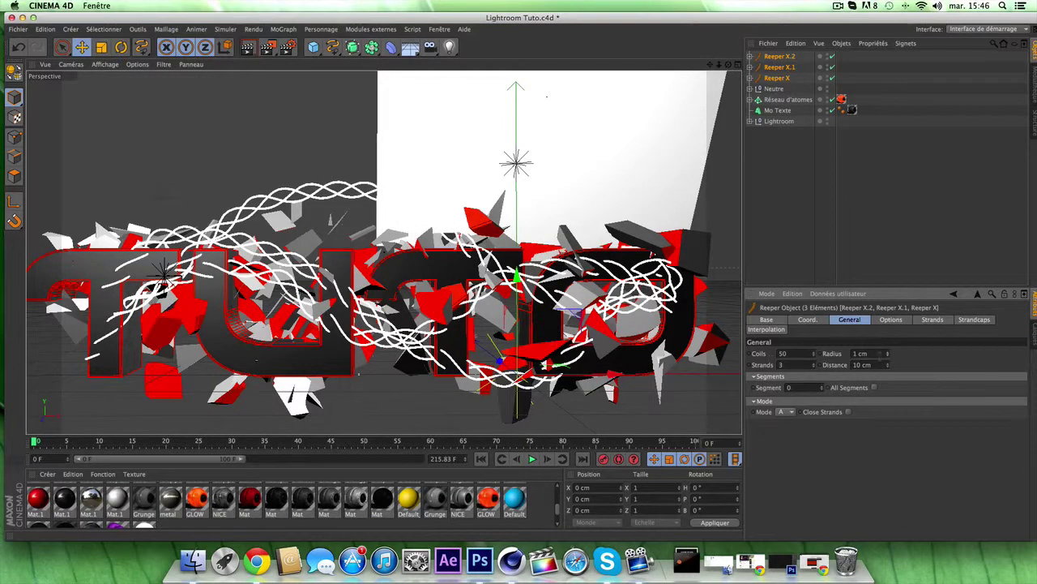
pyautogui.click(815, 369)
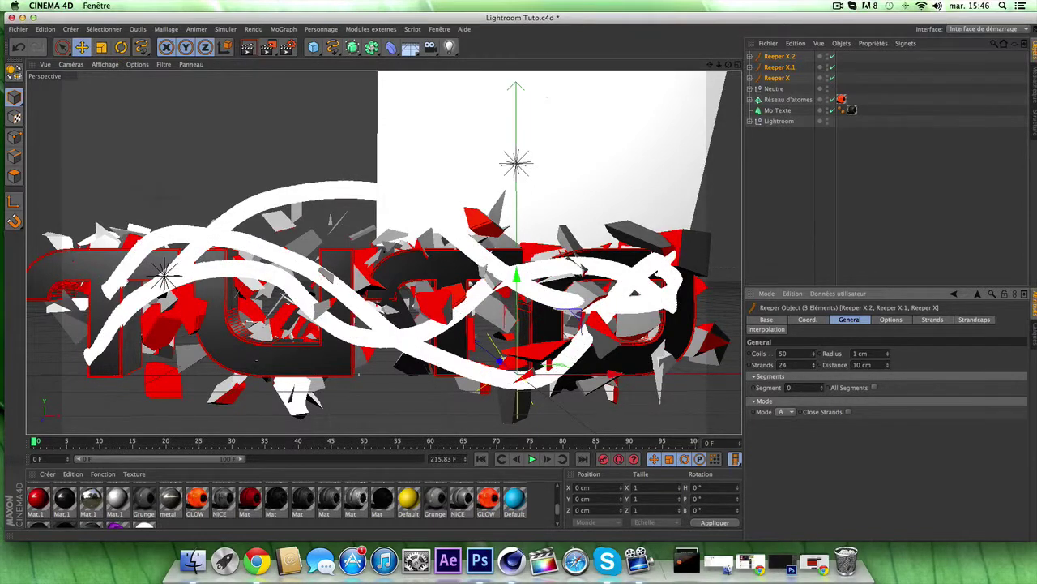
pyautogui.moveTo(814, 365); pyautogui.dragTo(815, 376)
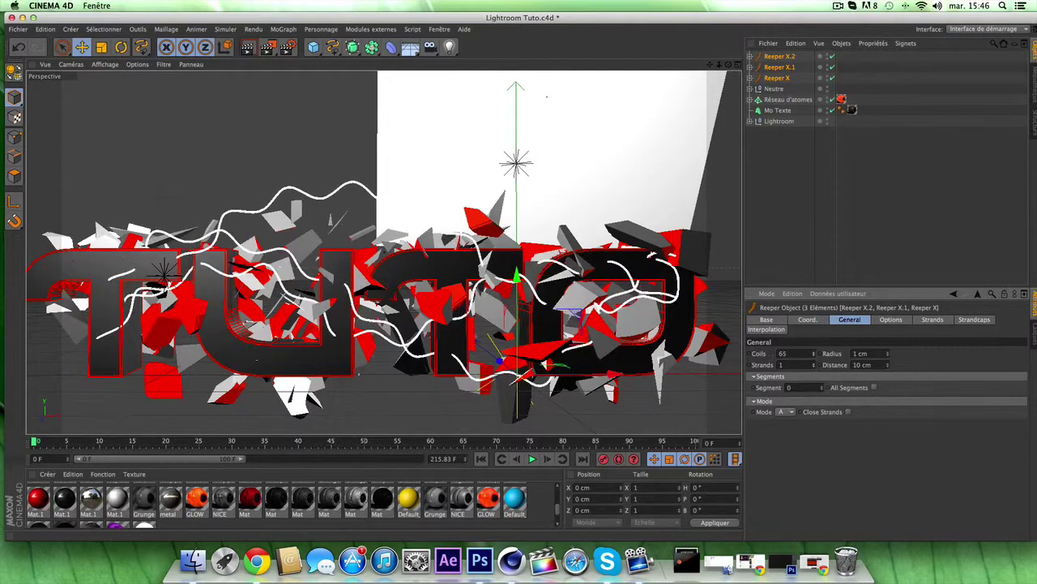
# Step: Set the three selected Reeper X objects to 61 coils and a distance of 32 cm
pyautogui.moveTo(797, 353)
pyautogui.mouseDown()
pyautogui.moveTo(797, 365)
pyautogui.moveTo(797, 348)
pyautogui.moveTo(796, 361)
pyautogui.moveTo(815, 356)
pyautogui.mouseUp()
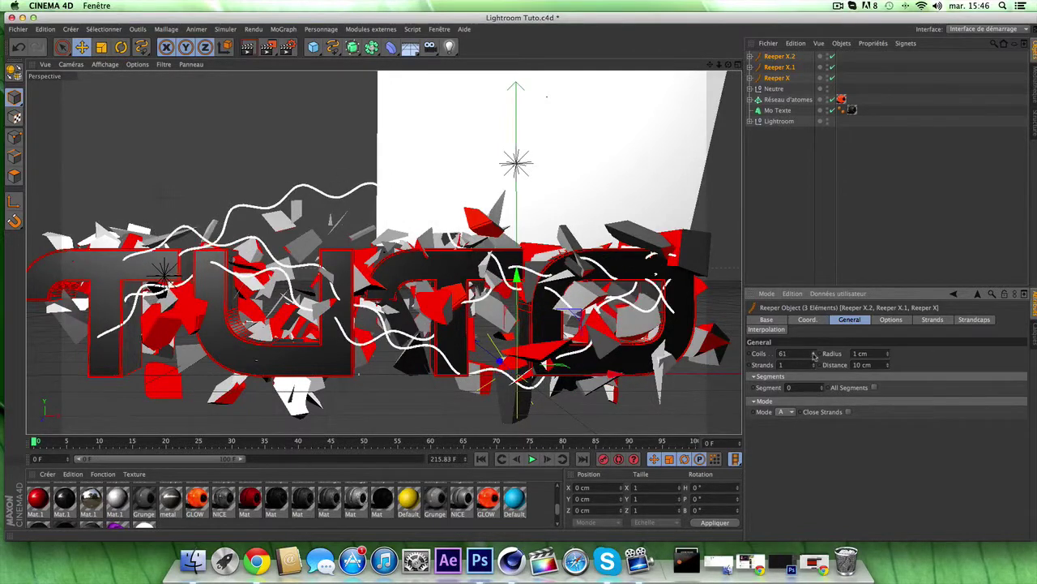
pyautogui.moveTo(890, 368); pyautogui.dragTo(889, 348)
pyautogui.click(841, 101)
# Step: Move the Reeper X.2 cable straight down about 53 cm so that it overlaps the letters
pyautogui.click(794, 56)
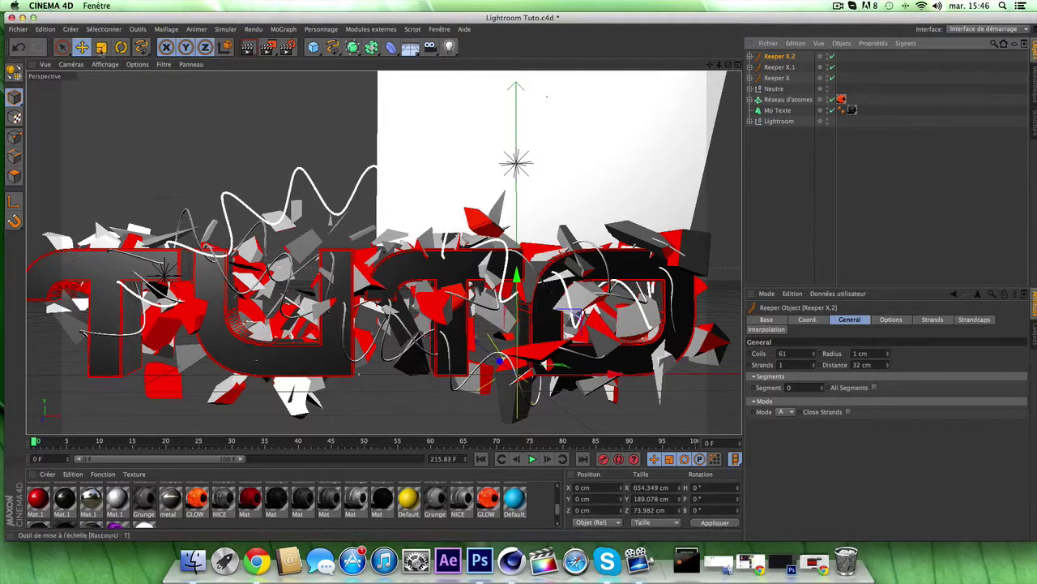
pyautogui.click(121, 47)
pyautogui.click(81, 47)
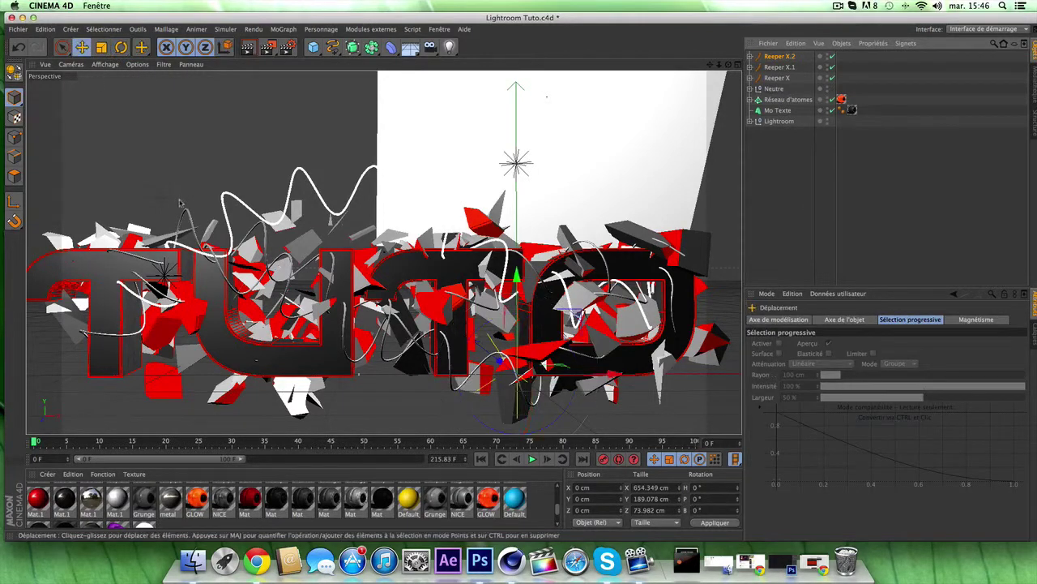
pyautogui.moveTo(517, 308); pyautogui.dragTo(517, 355)
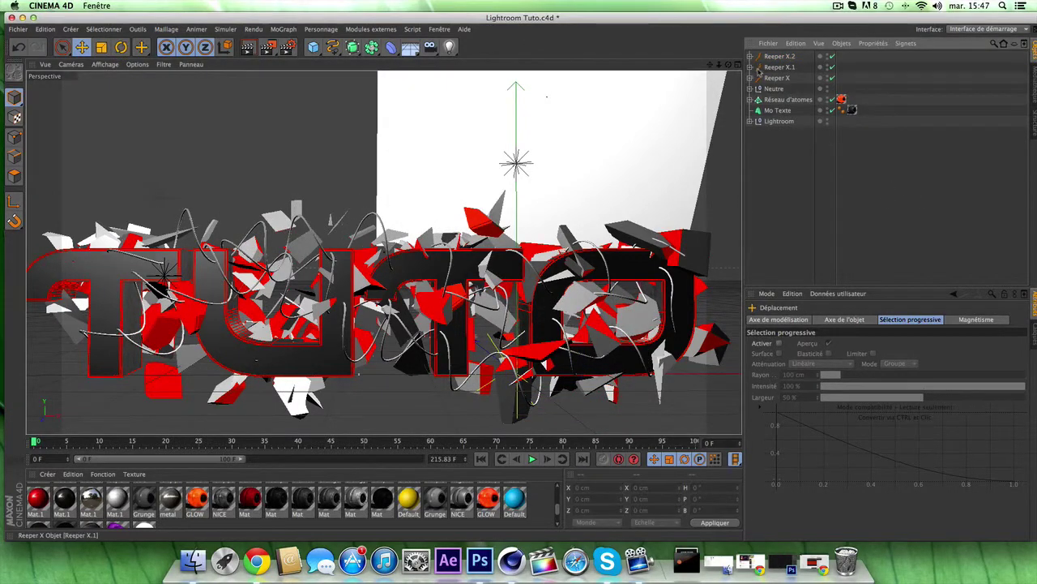
# Step: Shift the Reeper X.1 cable slightly sideways towards the first T and adjust its depth
pyautogui.click(780, 67)
pyautogui.moveTo(592, 374); pyautogui.dragTo(574, 375)
pyautogui.moveTo(484, 362); pyautogui.dragTo(481, 359)
pyautogui.click(719, 97)
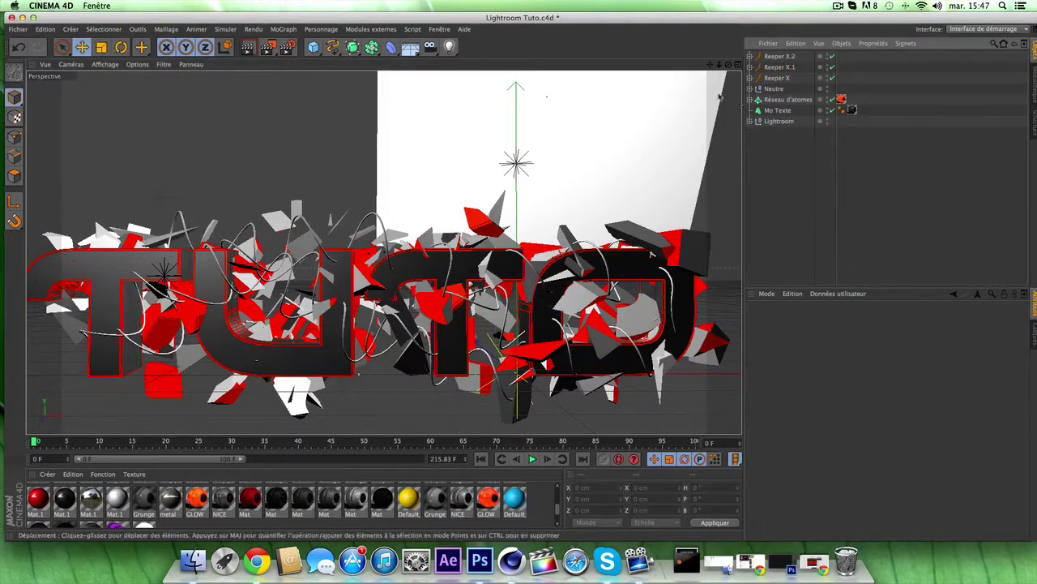
# Step: Group Reeper X.2, Reeper X.1 and Reeper X under one null object
pyautogui.click(774, 78)
pyautogui.keyDown('shift'); pyautogui.click(786, 57); pyautogui.keyUp('shift')
pyautogui.rightClick(784, 57)
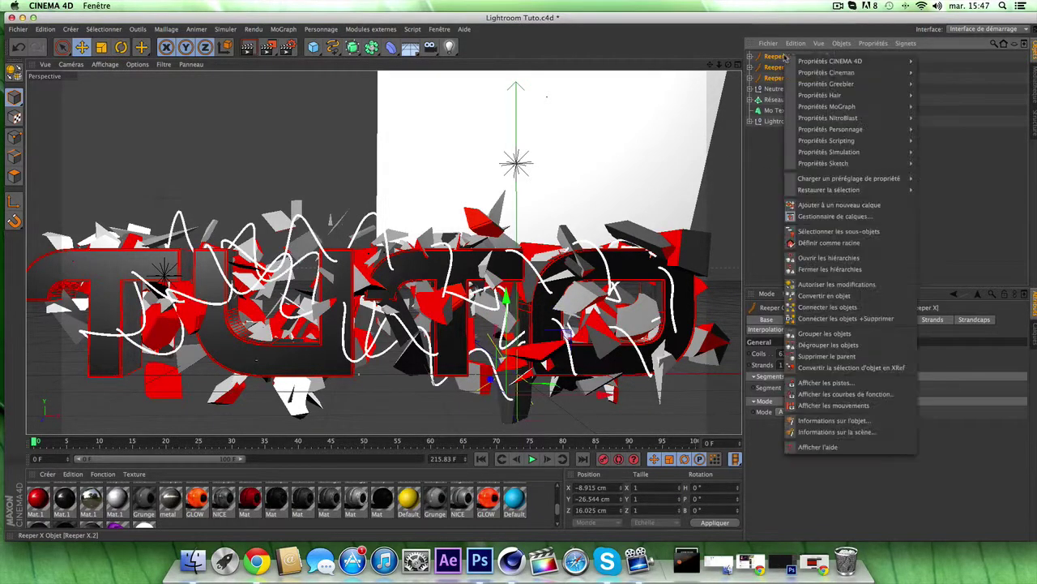
pyautogui.click(824, 333)
pyautogui.click(780, 133)
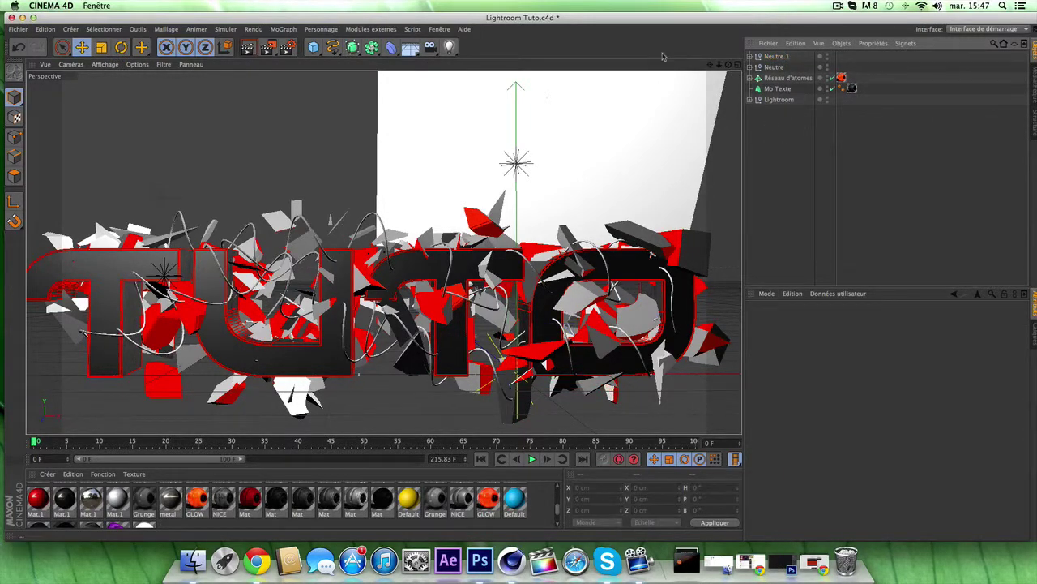
# Step: Take the three Reeper X objects out of the Neutre.1 null, back to the root of the hierarchy
pyautogui.click(749, 56)
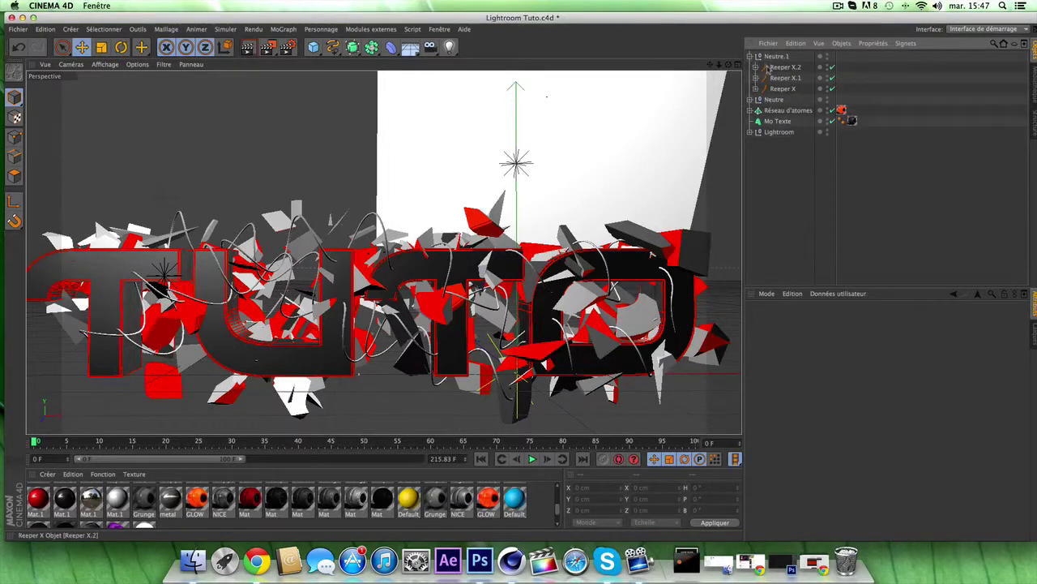
pyautogui.click(783, 68)
pyautogui.keyDown('shift'); pyautogui.click(778, 88); pyautogui.keyUp('shift')
pyautogui.moveTo(782, 74); pyautogui.dragTo(783, 182)
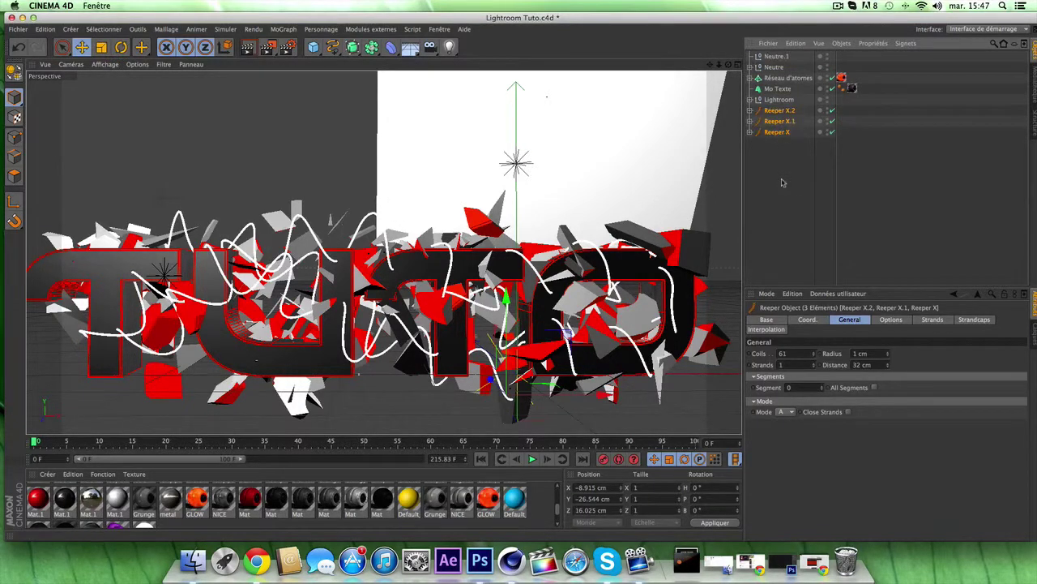
pyautogui.click(794, 228)
# Step: Add a second Atom Array object to the scene
pyautogui.click(371, 47)
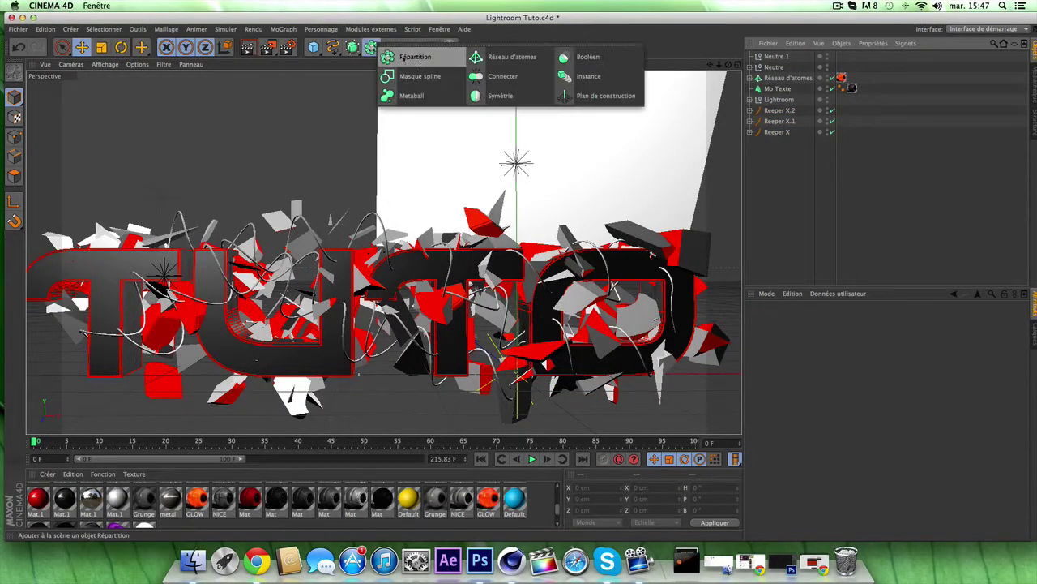
pyautogui.click(476, 57)
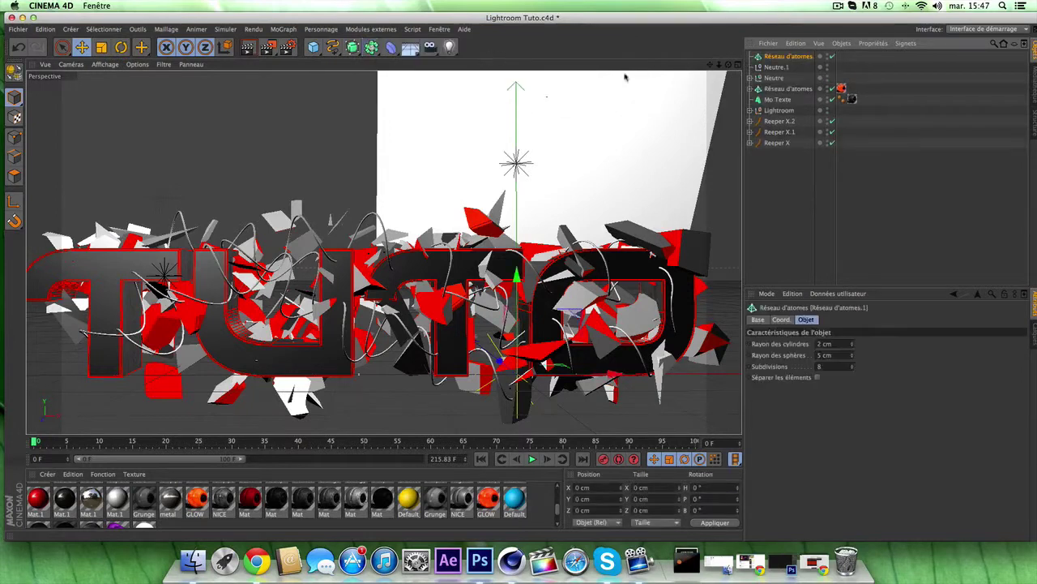
# Step: Try nesting the three Reeper X objects directly under the new Atom Array
pyautogui.click(767, 122)
pyautogui.keyDown('shift'); pyautogui.click(769, 144); pyautogui.keyUp('shift')
pyautogui.moveTo(769, 144); pyautogui.dragTo(788, 60)
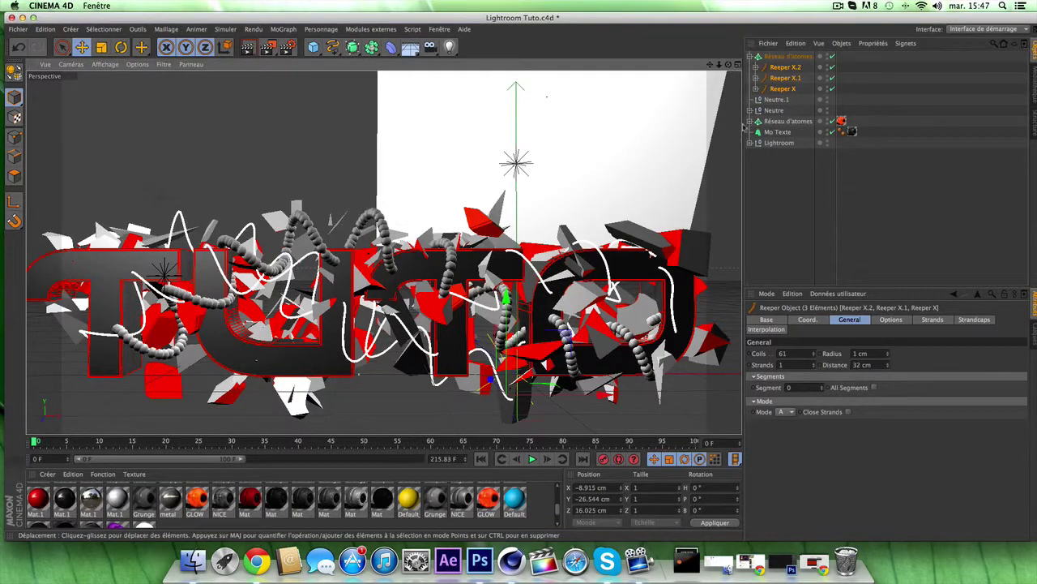
# Step: Move the three Reeper X objects out of the Atom Array and back into the Neutre.1 null
pyautogui.click(782, 68)
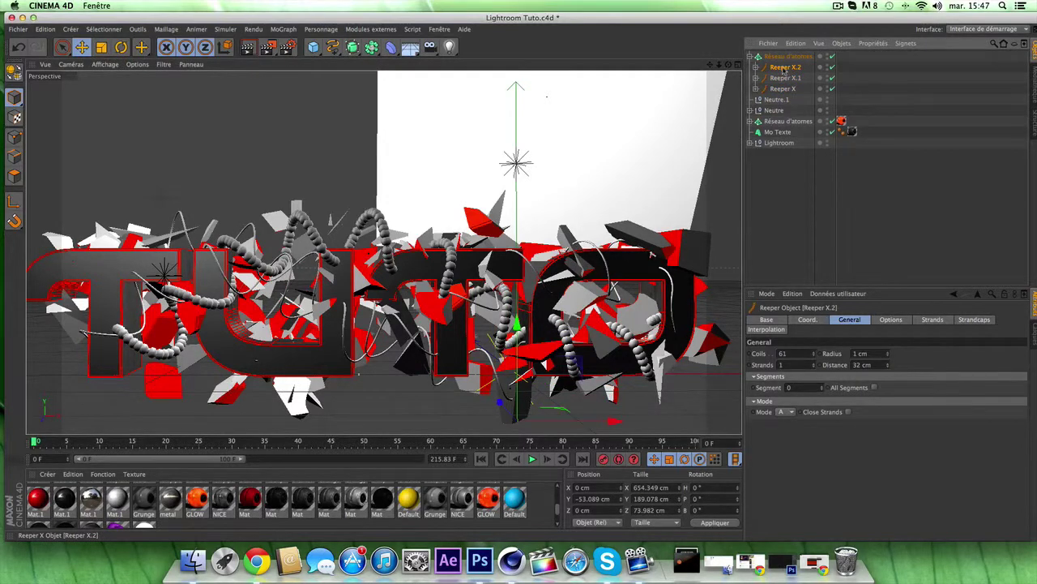
pyautogui.keyDown('shift'); pyautogui.click(783, 88); pyautogui.keyUp('shift')
pyautogui.moveTo(783, 88); pyautogui.dragTo(788, 154)
pyautogui.moveTo(791, 107); pyautogui.dragTo(782, 71)
# Step: Nest the Neutre.1 cable group under the new Atom Array and collapse its hierarchy
pyautogui.click(750, 67)
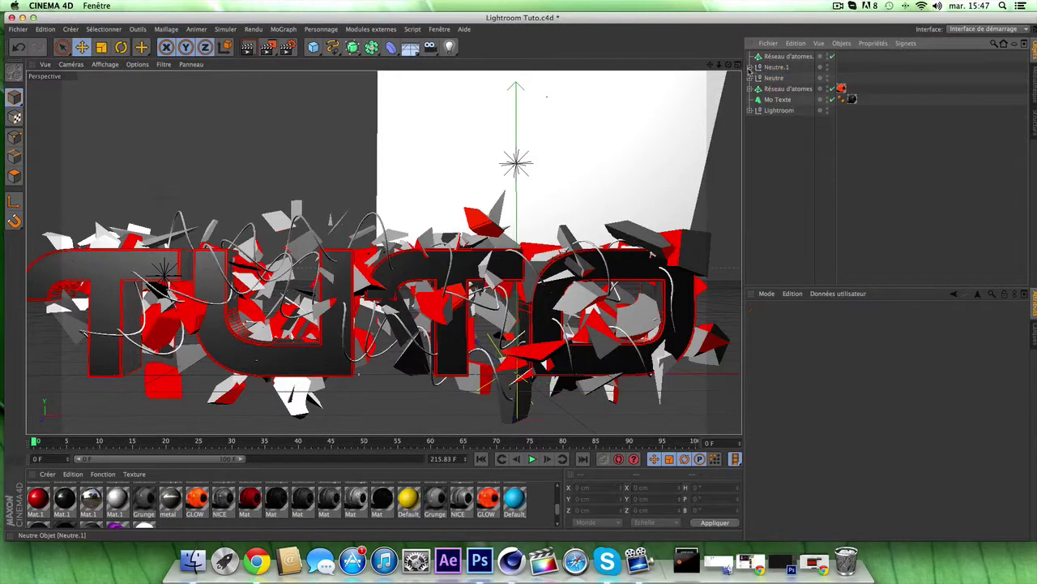
pyautogui.click(774, 68)
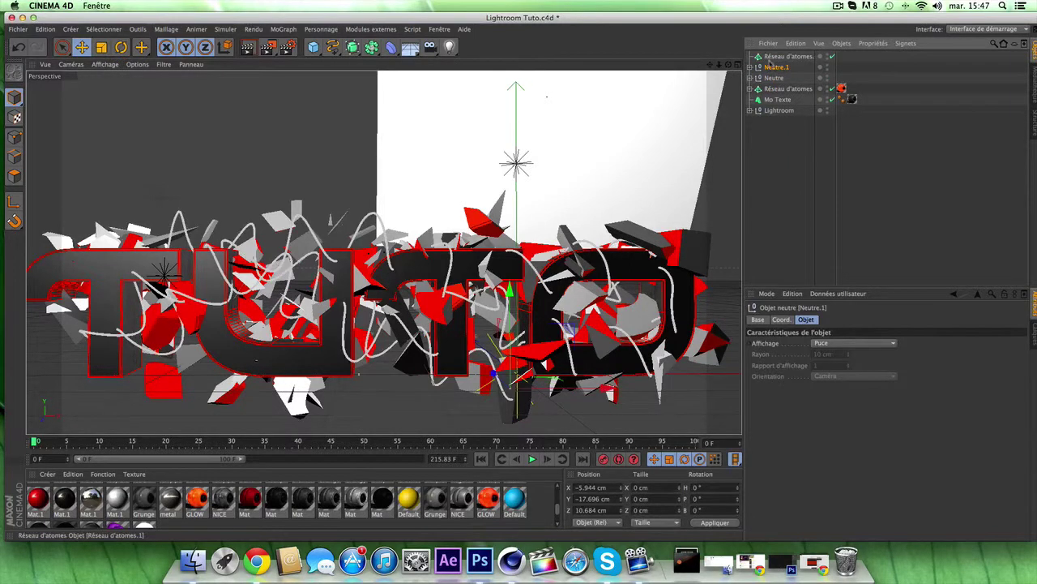
pyautogui.moveTo(774, 68); pyautogui.dragTo(782, 57)
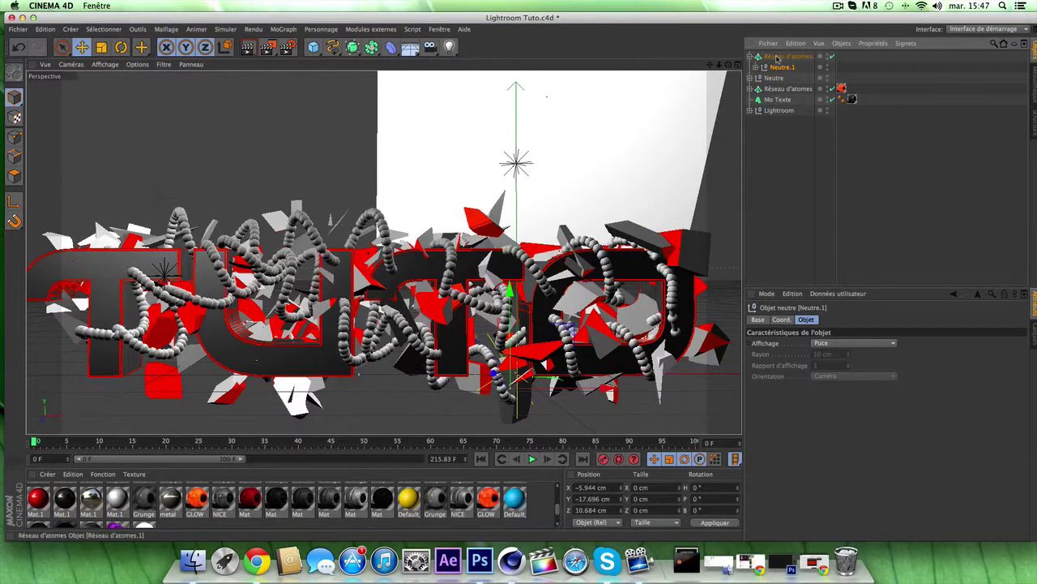
pyautogui.click(750, 56)
# Step: Set the sphere radius of the cables' Atom Array to 0.5 cm
pyautogui.click(778, 56)
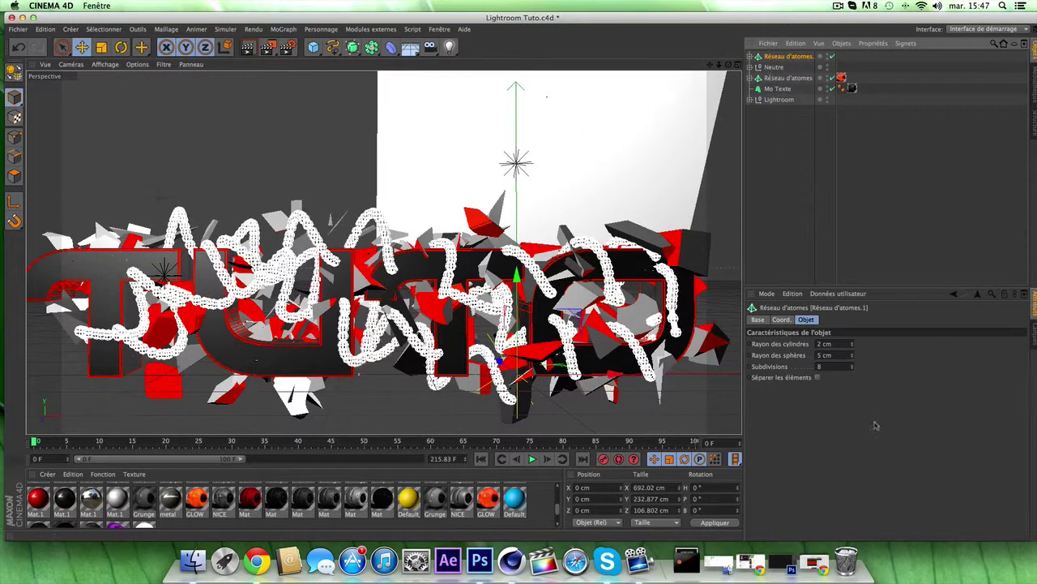
pyautogui.doubleClick(827, 355)
pyautogui.press('BackSpace')
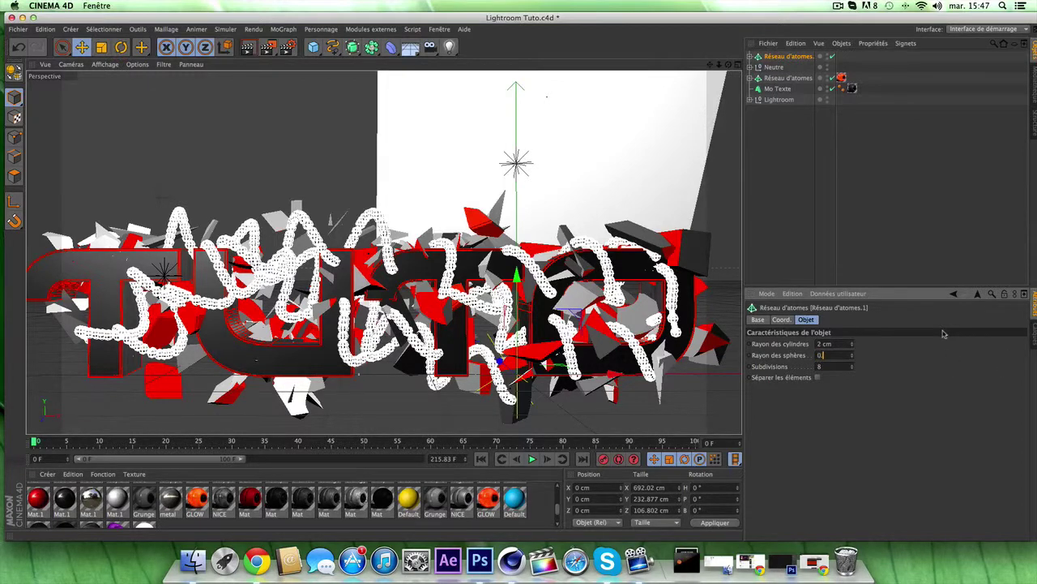
pyautogui.write('0.5')
pyautogui.press('Return')
pyautogui.click(913, 274)
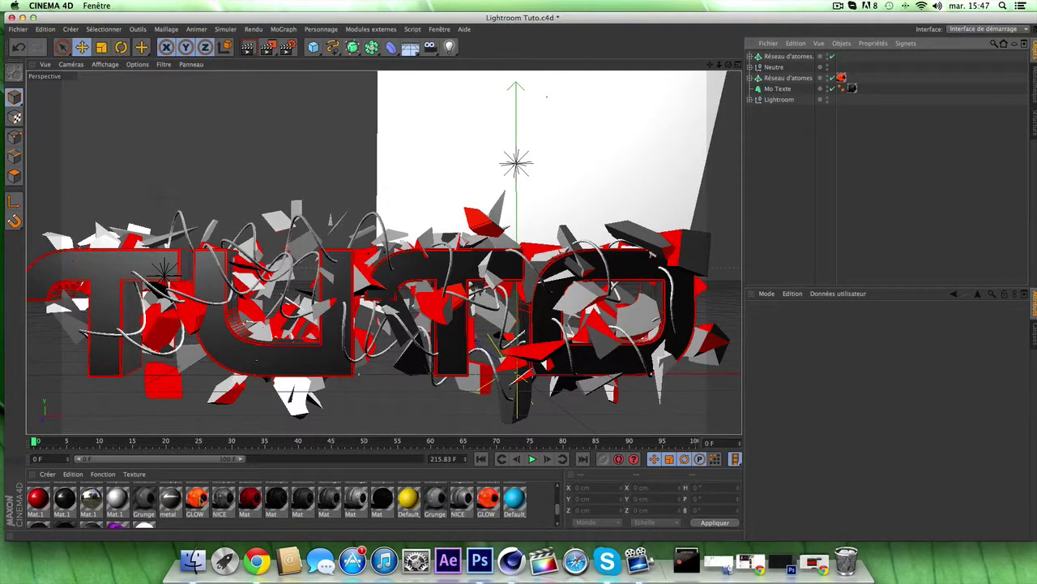
# Step: Apply the metal material to the cables' Atom Array
pyautogui.moveTo(167, 498); pyautogui.dragTo(800, 66)
pyautogui.click(777, 165)
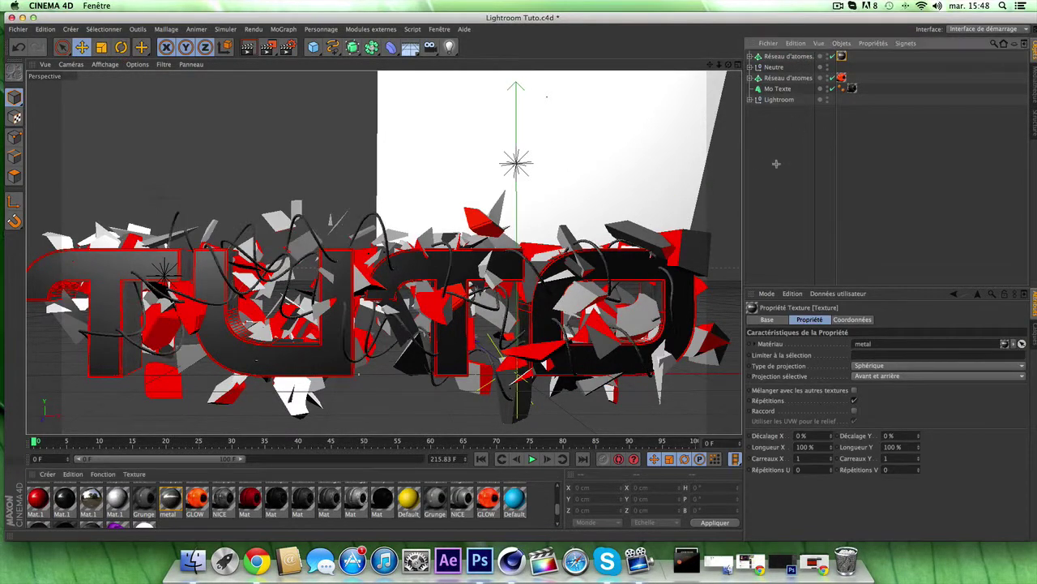
# Step: Render the active perspective view of the whole TUTO text, continuing despite the missing NICE texture
pyautogui.moveTo(719, 65); pyautogui.dragTo(669, 67)
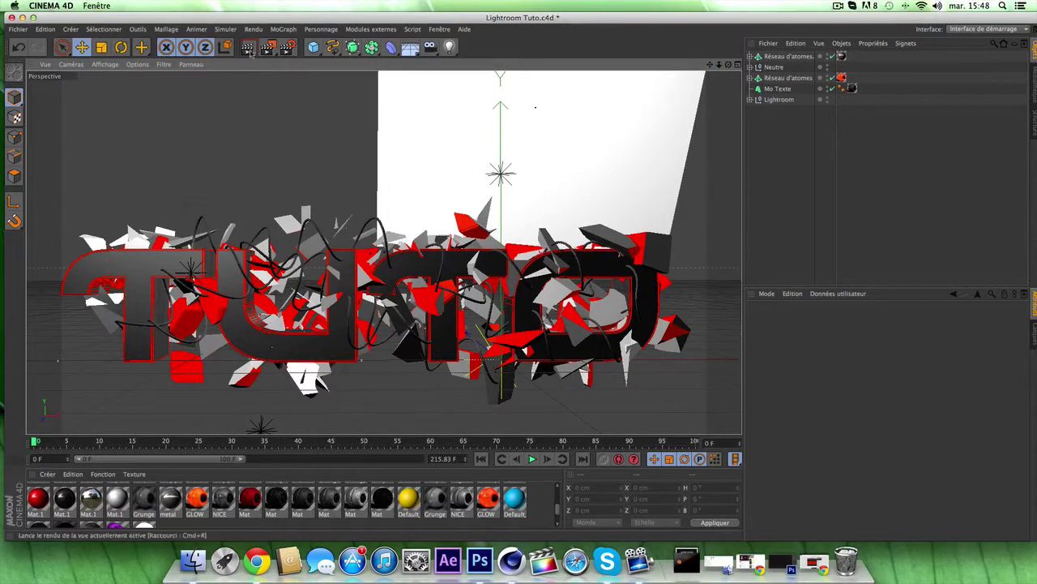
pyautogui.click(248, 47)
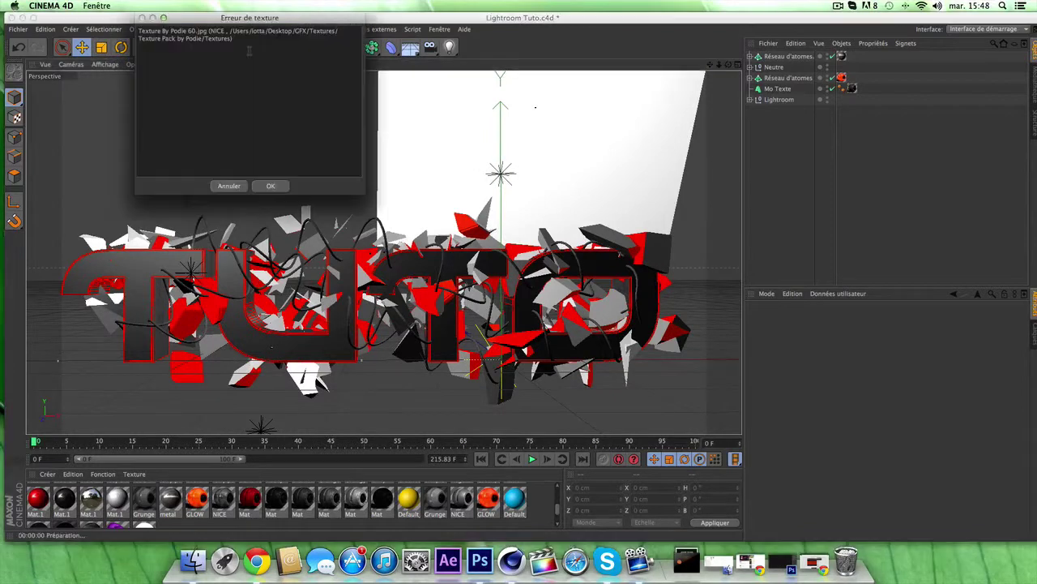
pyautogui.click(270, 186)
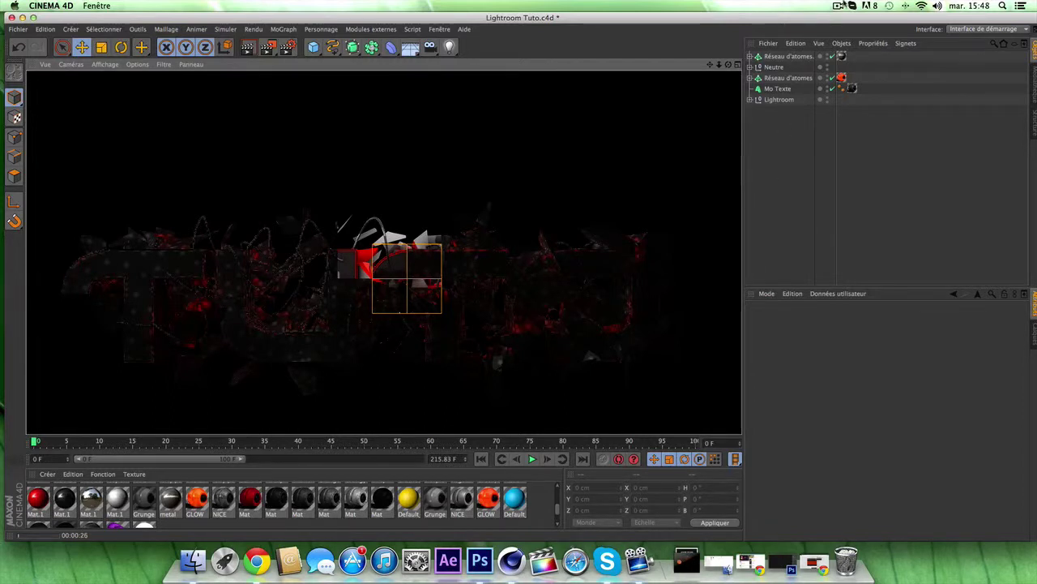
pyautogui.click(840, 7)
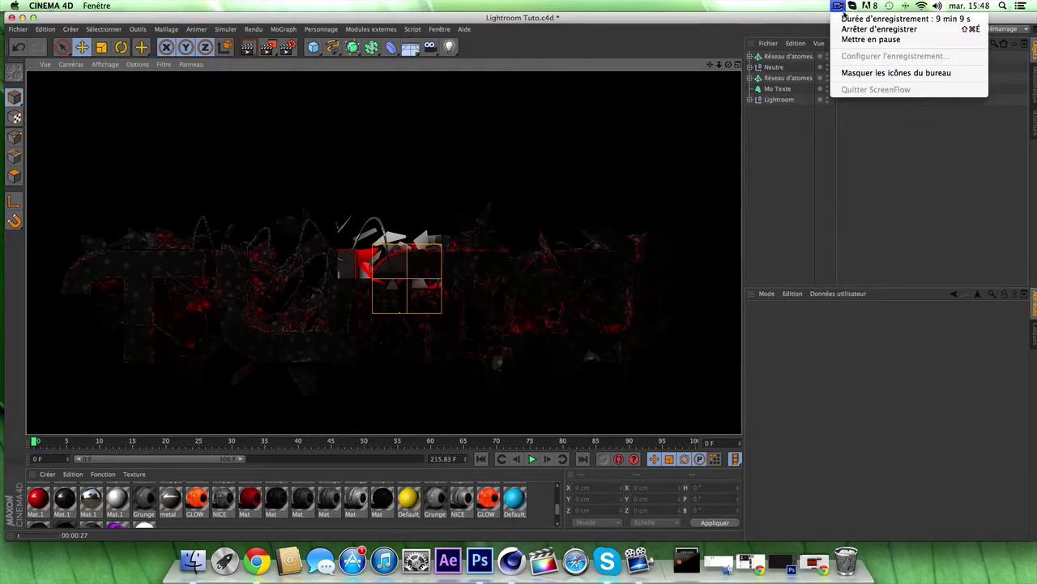
pyautogui.click(846, 40)
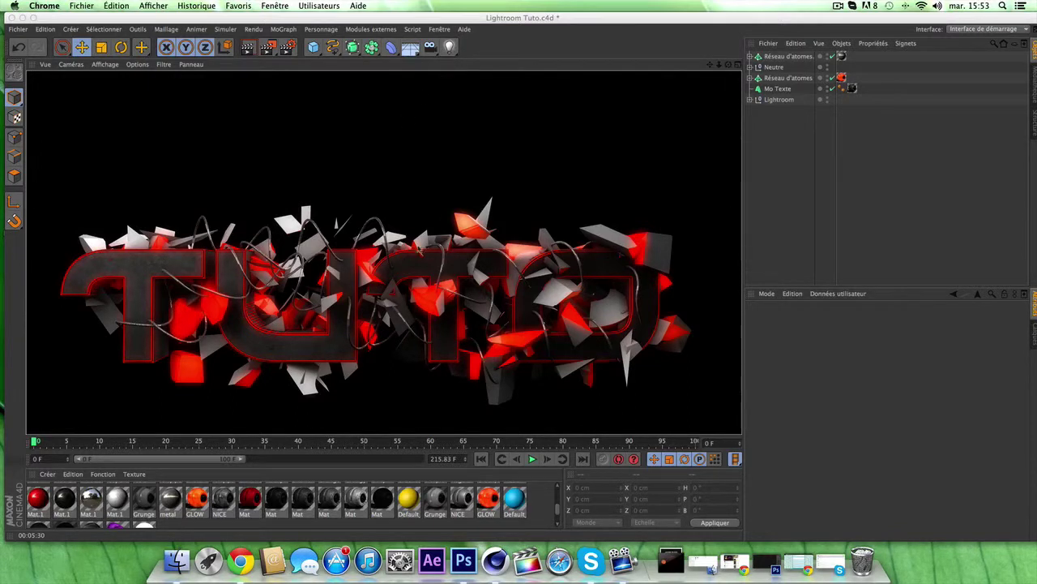
# Step: Examine the ambient occlusion, global illumination and glow effects in the render settings
pyautogui.click(288, 47)
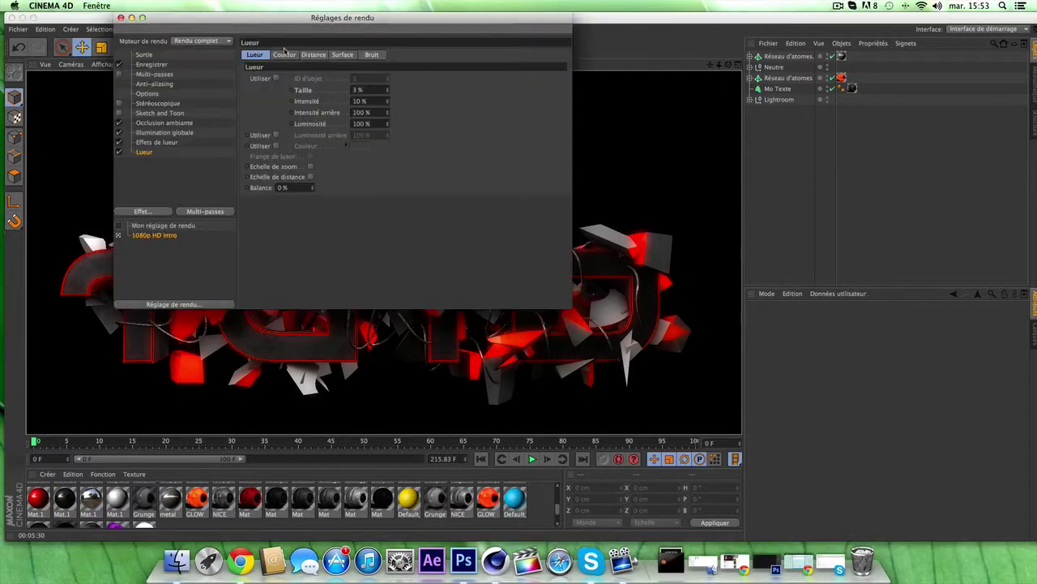
pyautogui.moveTo(287, 26); pyautogui.dragTo(332, 30)
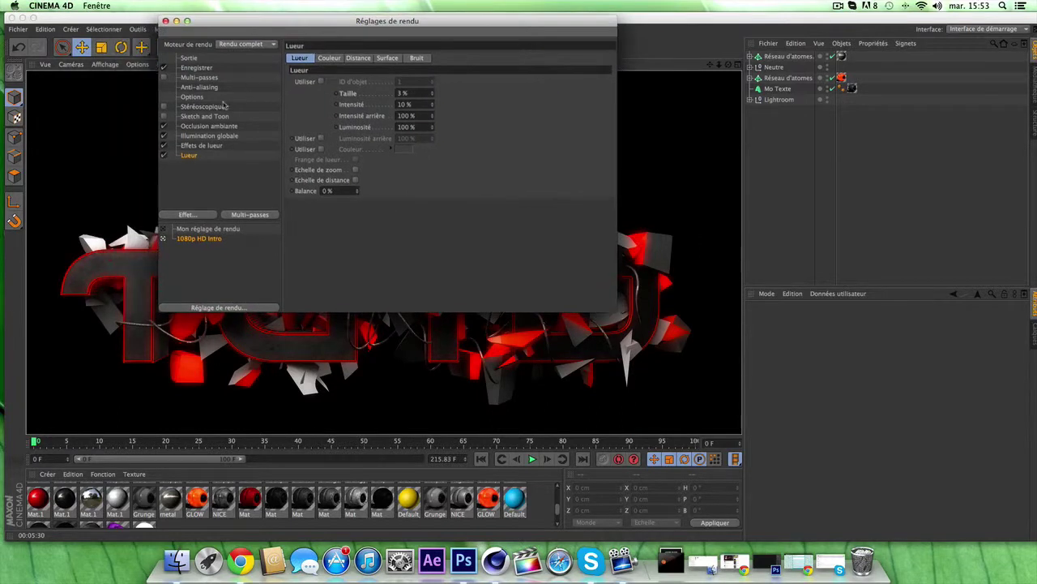
pyautogui.click(209, 146)
pyautogui.click(192, 156)
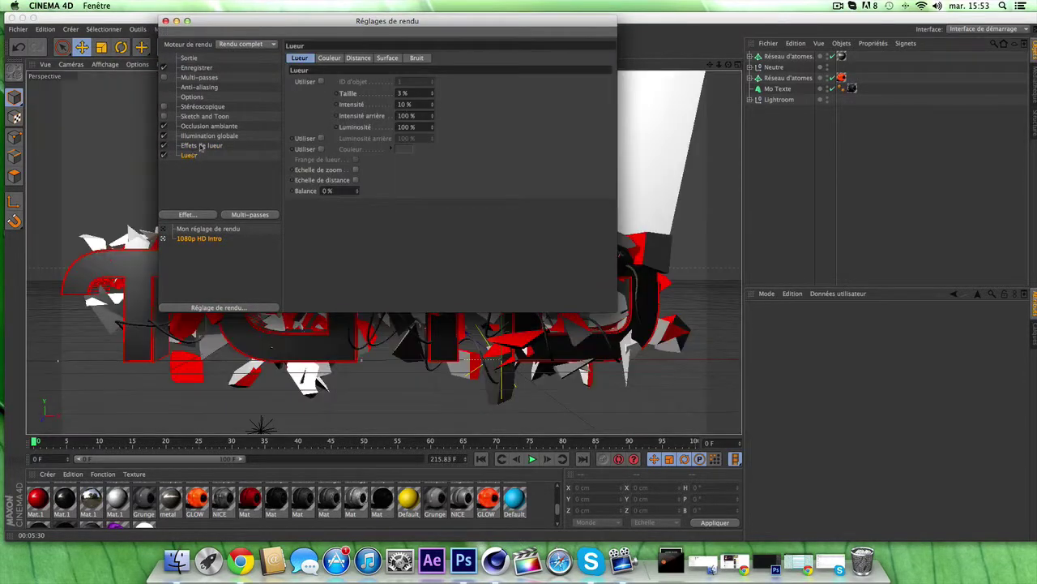
pyautogui.click(203, 127)
pyautogui.click(199, 137)
pyautogui.click(183, 127)
pyautogui.click(193, 136)
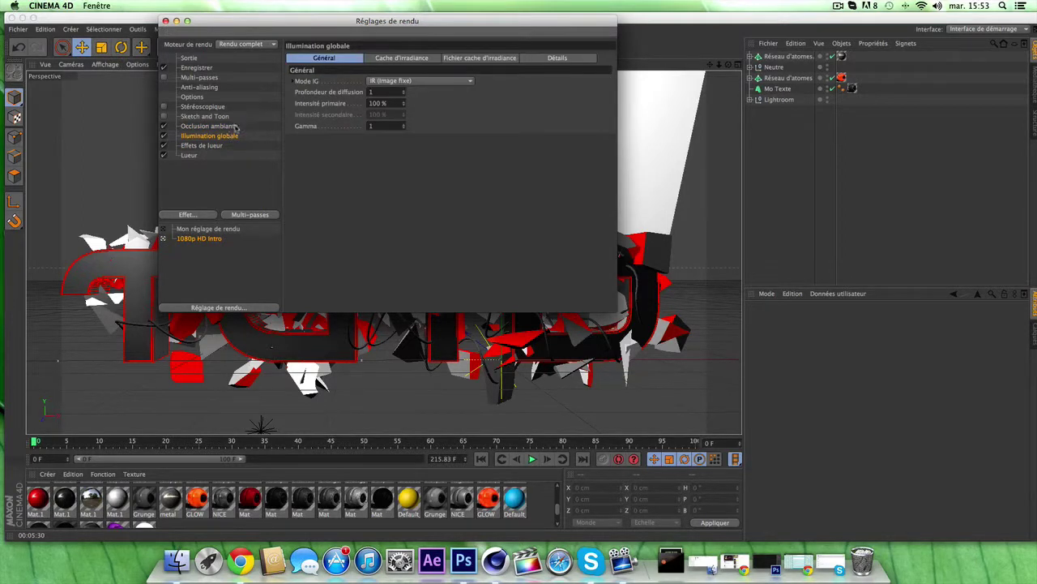
pyautogui.moveTo(370, 20); pyautogui.dragTo(763, 26)
pyautogui.click(583, 160)
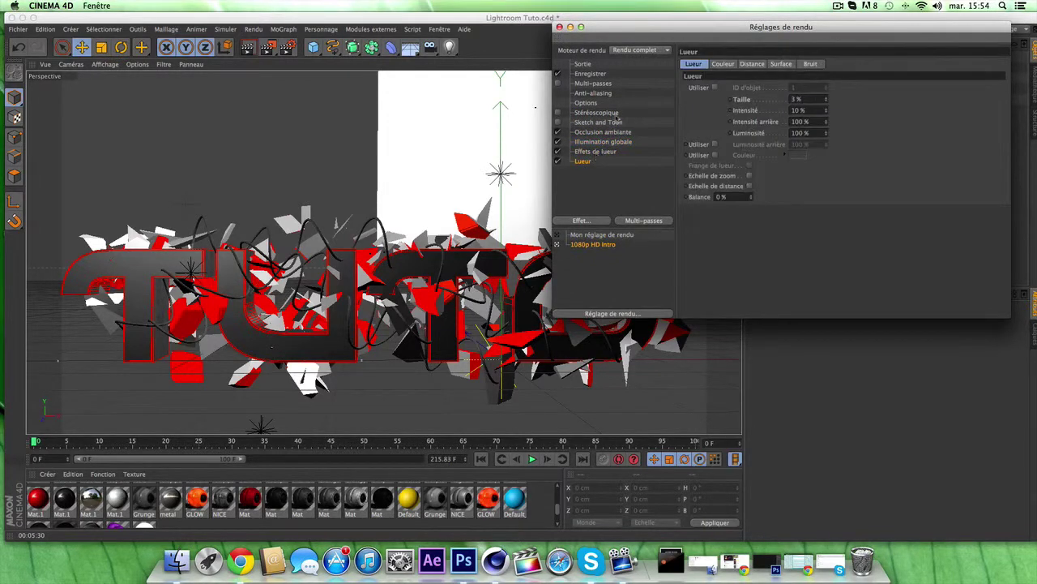
# Step: Examine the render's save and output settings, including the frame range choices, and close the render settings
pyautogui.click(605, 76)
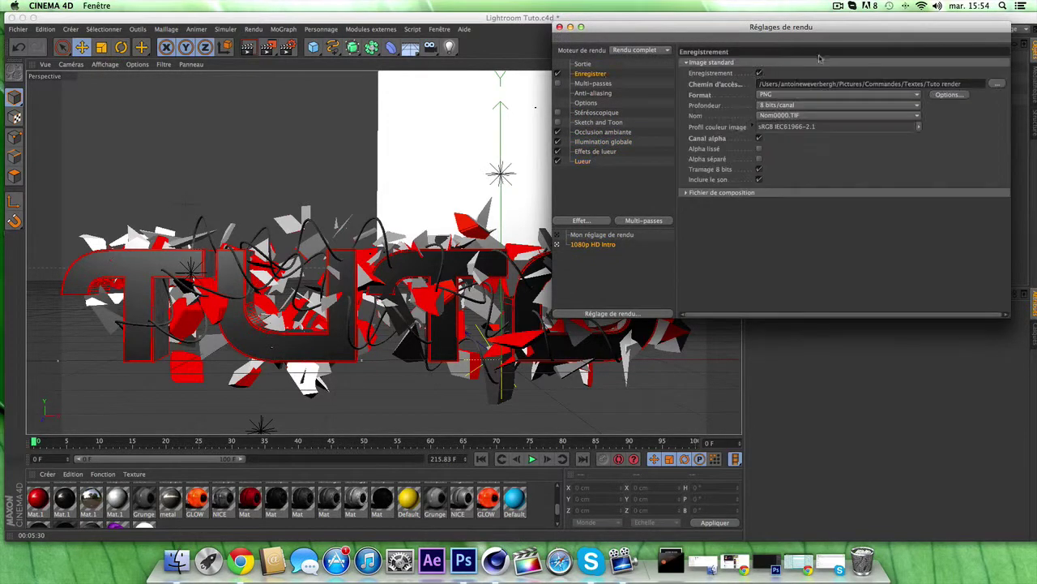
pyautogui.click(613, 64)
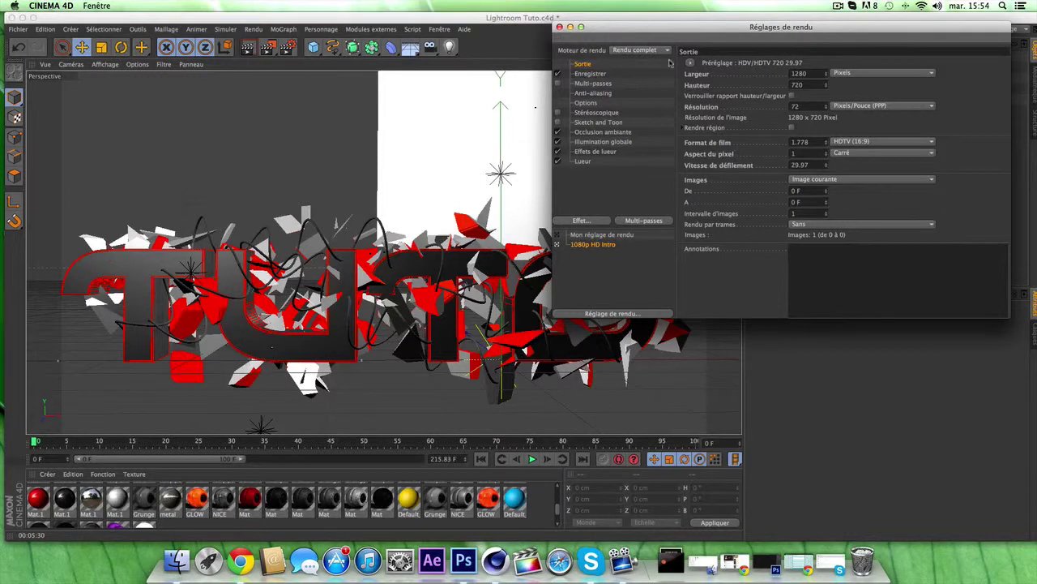
pyautogui.click(859, 179)
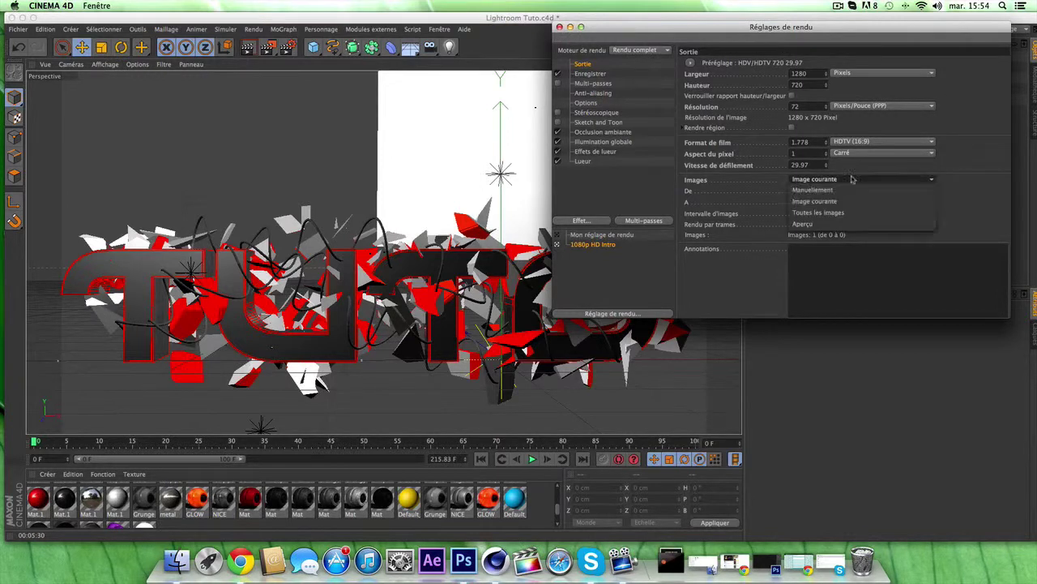
pyautogui.click(733, 314)
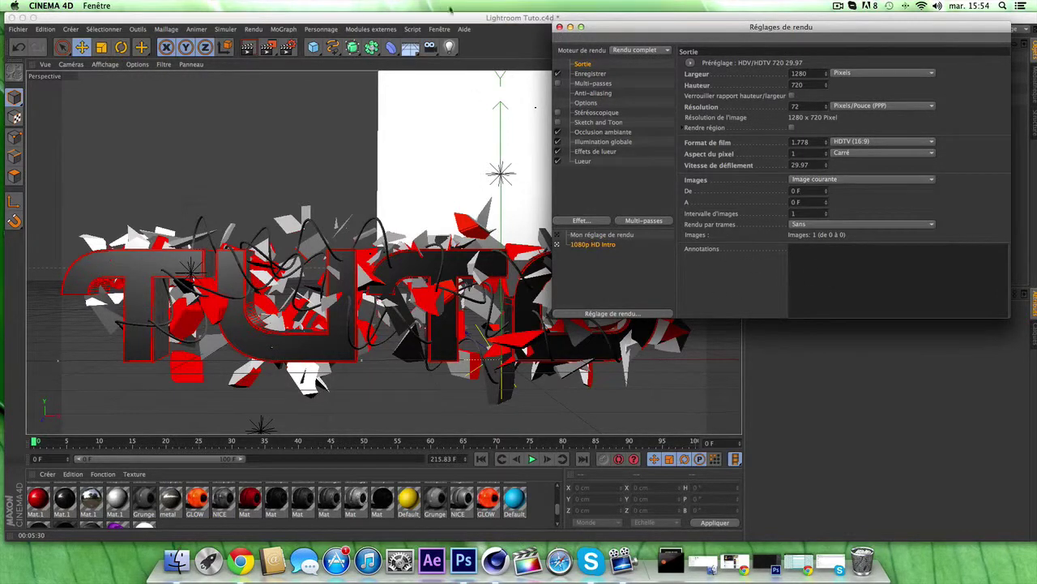
pyautogui.click(559, 27)
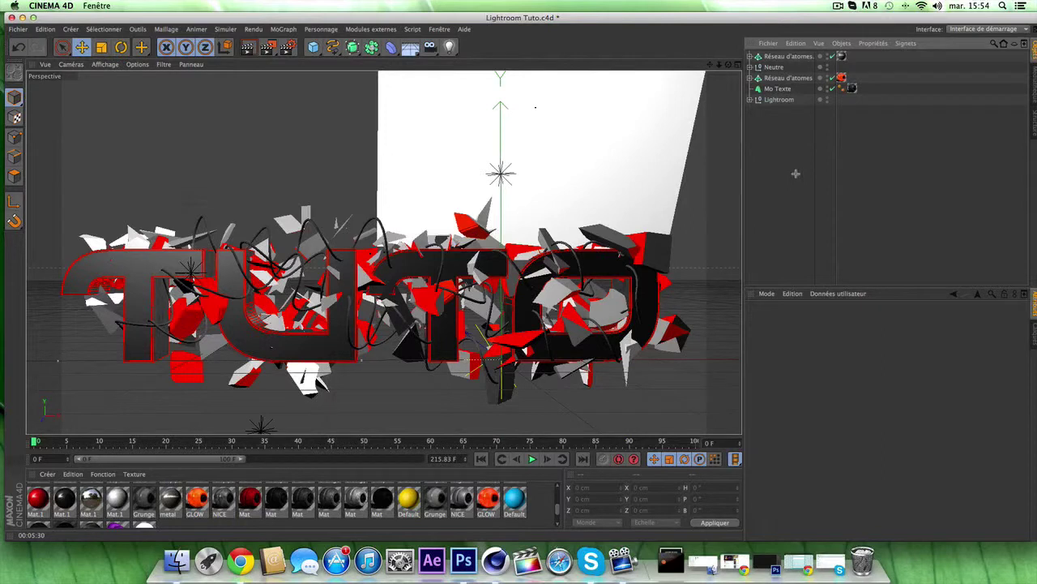
pyautogui.moveTo(795, 173); pyautogui.dragTo(793, 54)
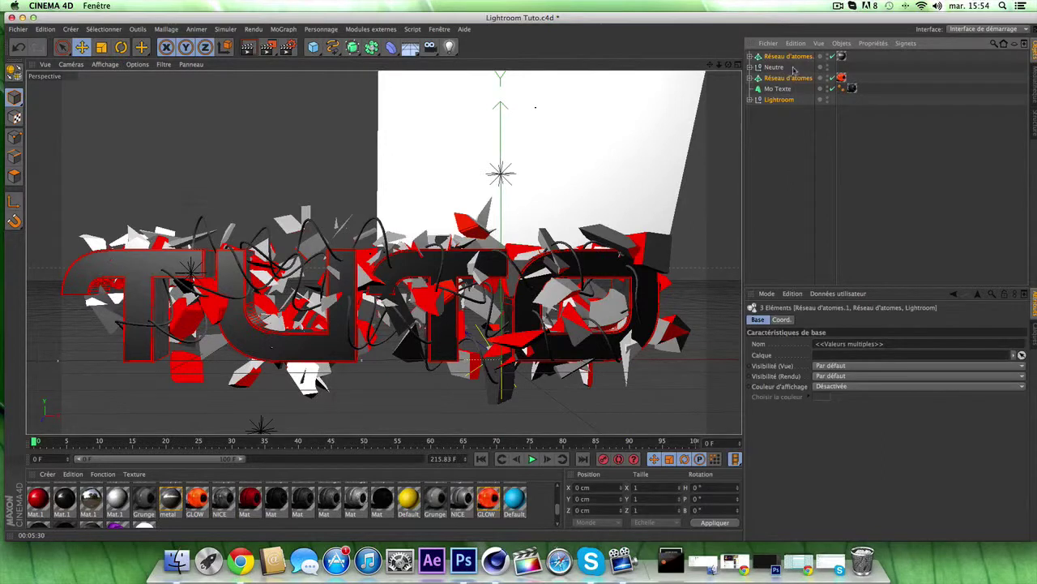
pyautogui.click(752, 111)
pyautogui.click(23, 18)
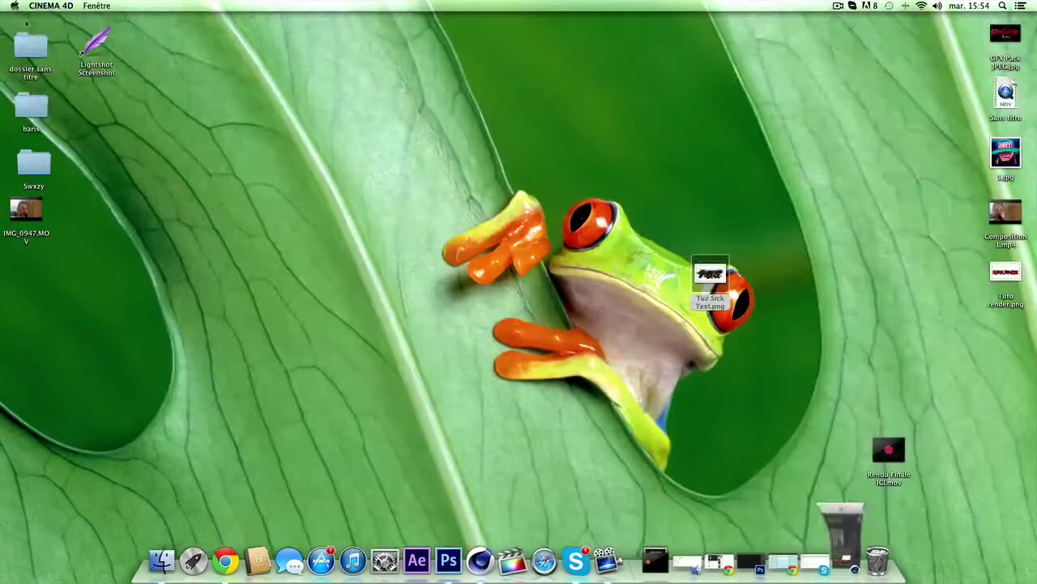
pyautogui.moveTo(483, 190); pyautogui.dragTo(476, 150)
pyautogui.moveTo(578, 188); pyautogui.dragTo(603, 229)
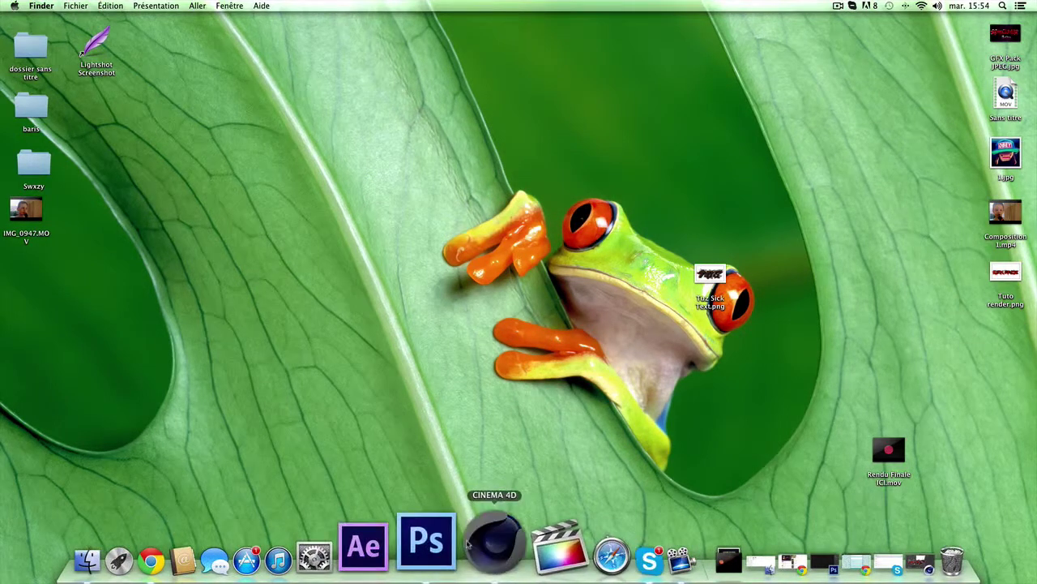
pyautogui.click(468, 544)
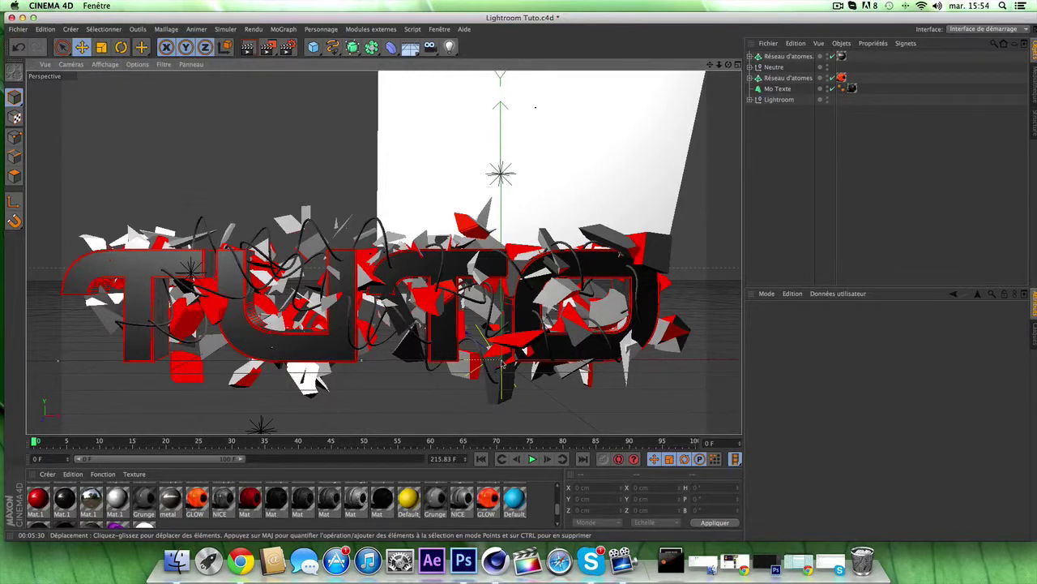
pyautogui.click(23, 17)
pyautogui.moveTo(557, 188); pyautogui.dragTo(532, 168)
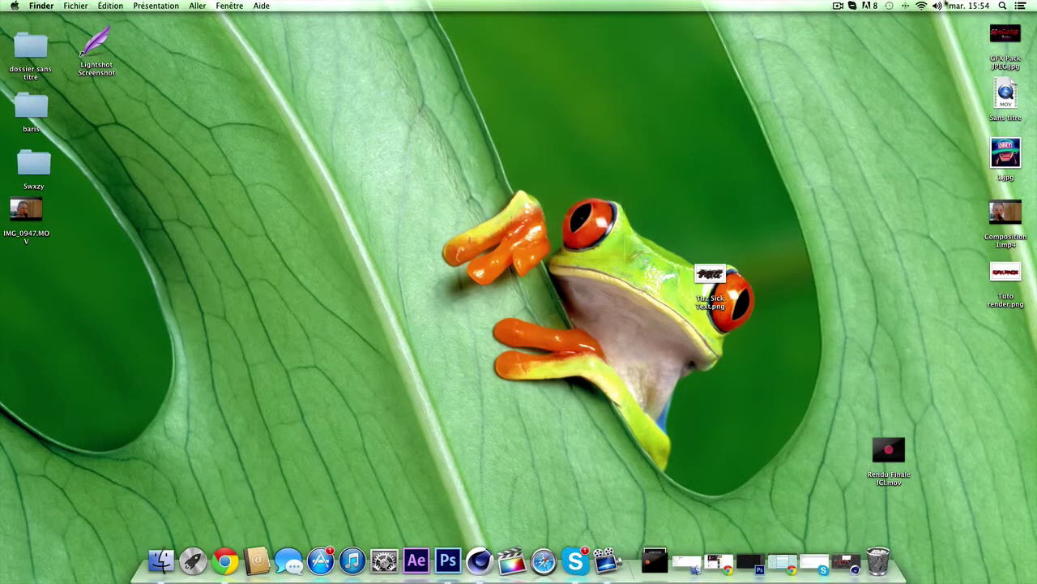
pyautogui.click(839, 6)
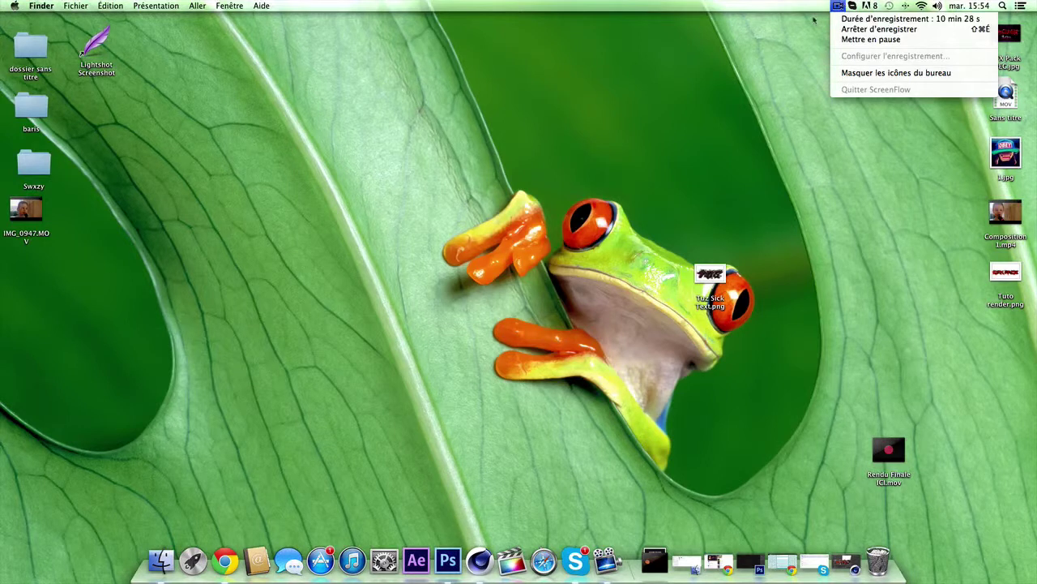